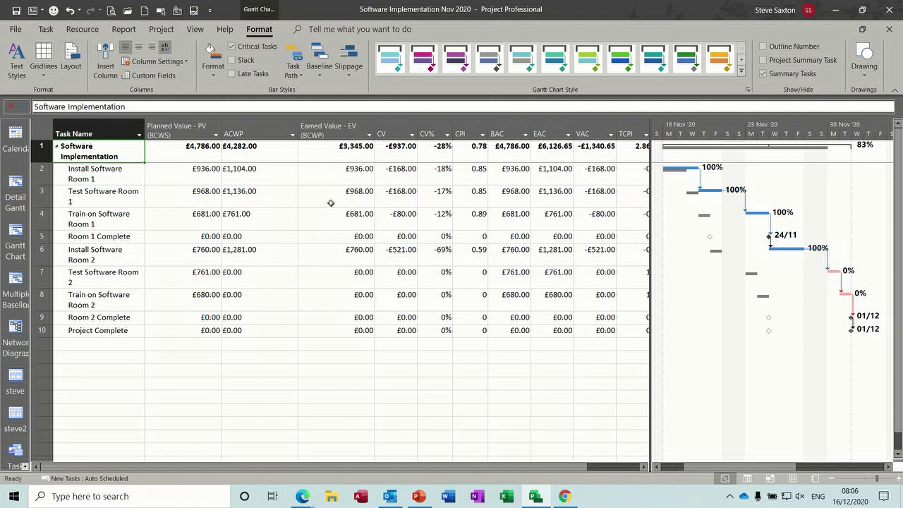
# Open the custom report named S Curve
pyautogui.click(126, 29)
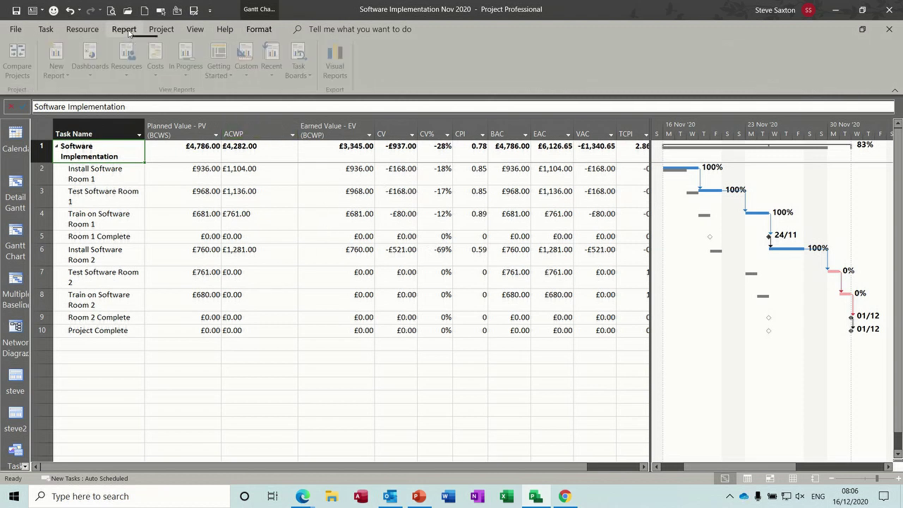
pyautogui.click(254, 80)
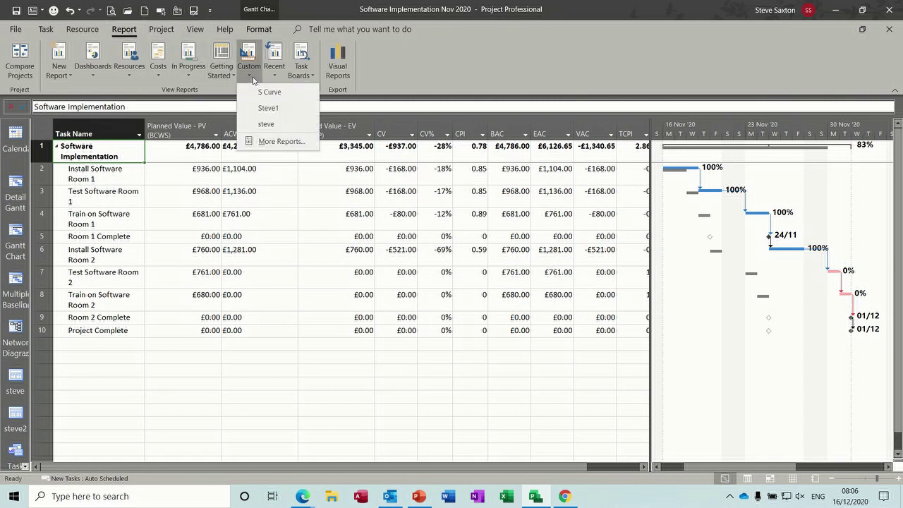
pyautogui.click(262, 91)
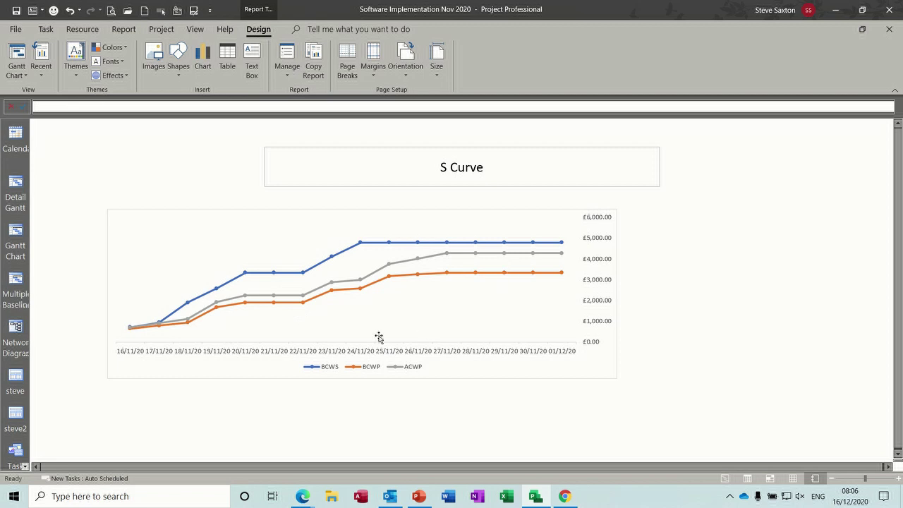
# Remove the BCWS field from the S Curve report's chart, keeping BCWP and ACWP
pyautogui.click(579, 367)
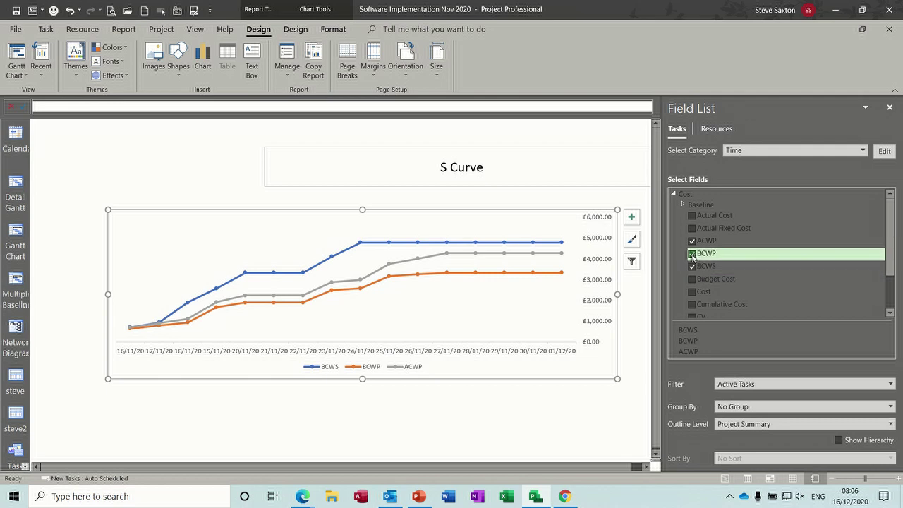
pyautogui.click(691, 267)
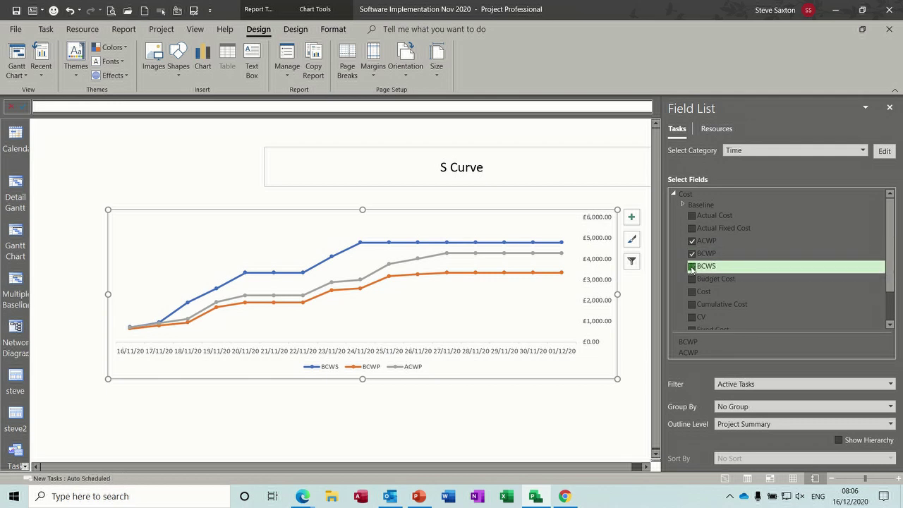
pyautogui.click(574, 314)
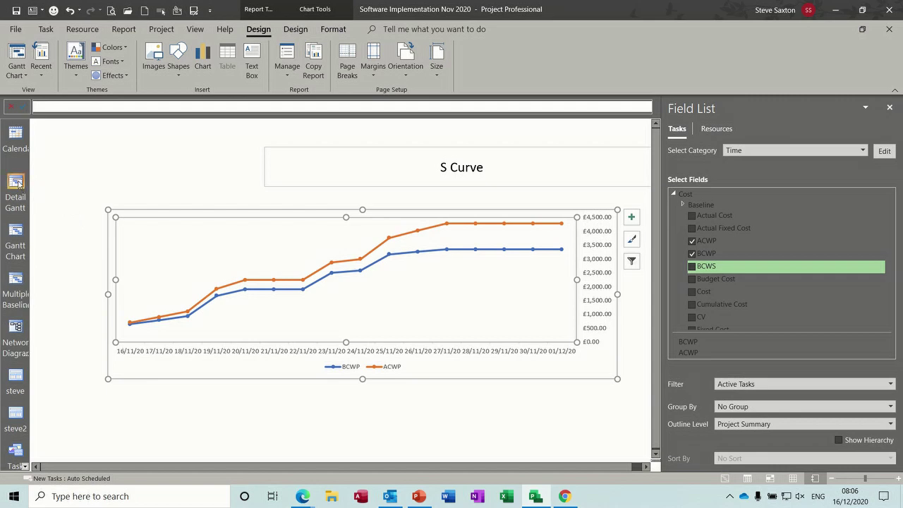
# Show the project as a Gantt Chart and copy all ten task rows, from Software Implementation to Project Complete
pyautogui.click(16, 233)
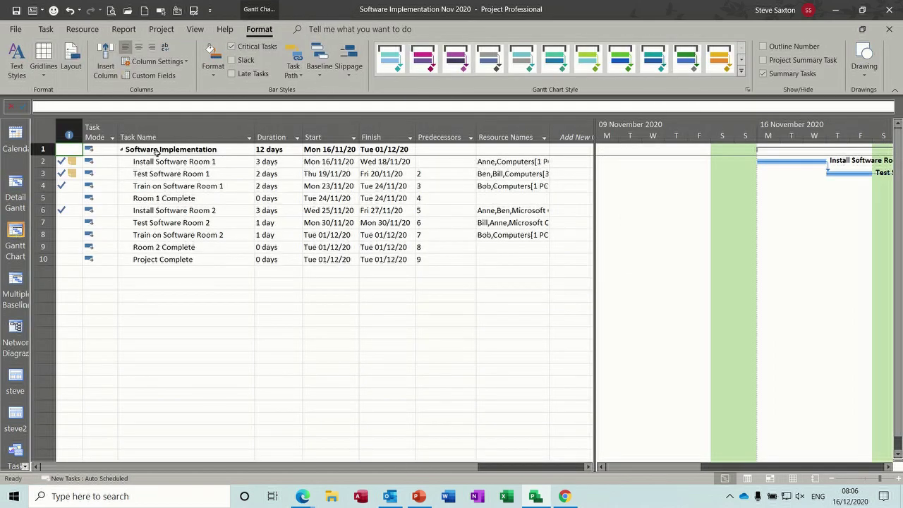
pyautogui.moveTo(152, 149); pyautogui.dragTo(500, 268)
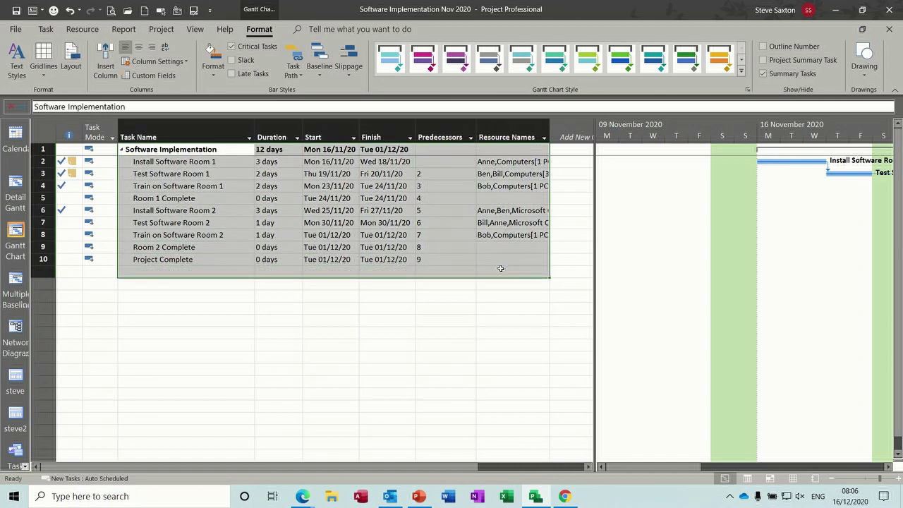
pyautogui.click(41, 148)
pyautogui.moveTo(41, 149); pyautogui.dragTo(43, 259)
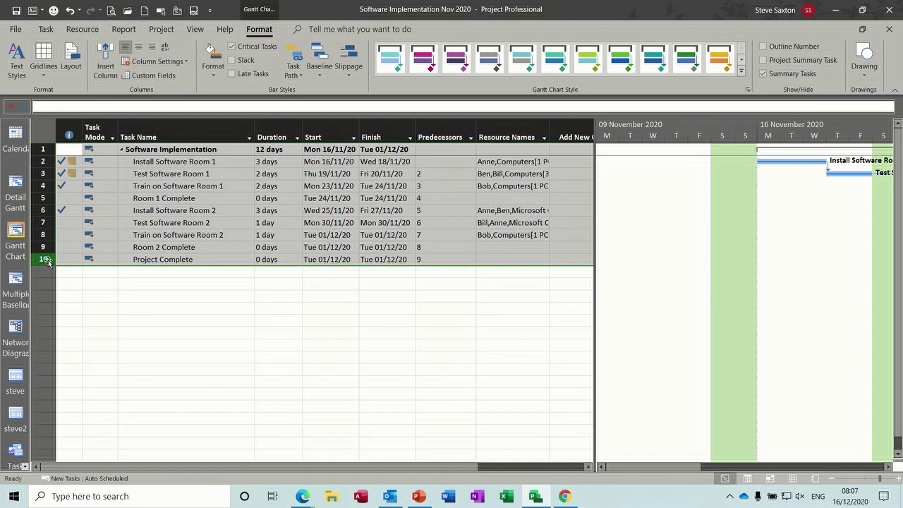
# Create a blank project and paste the copied tasks into it, allowing them to start before the project start date
pyautogui.hotkey('ctrl', 'n')
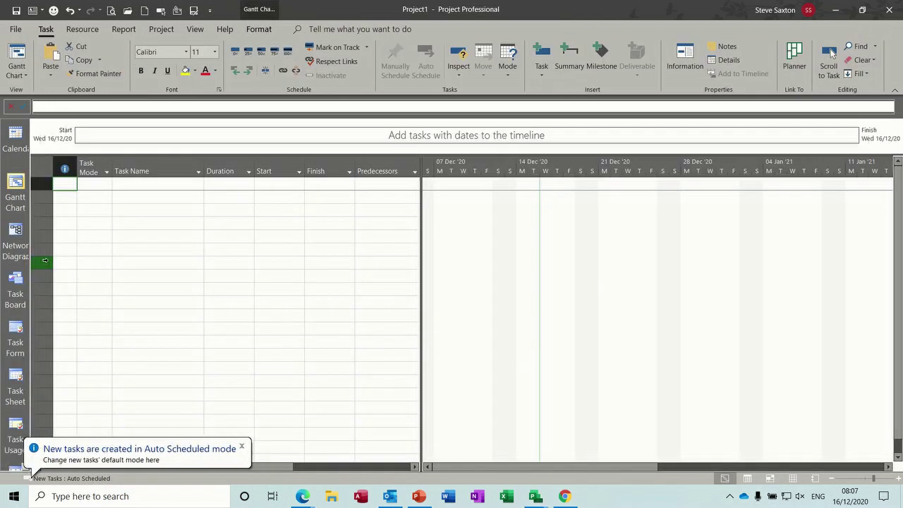
pyautogui.hotkey('ctrl', 'v')
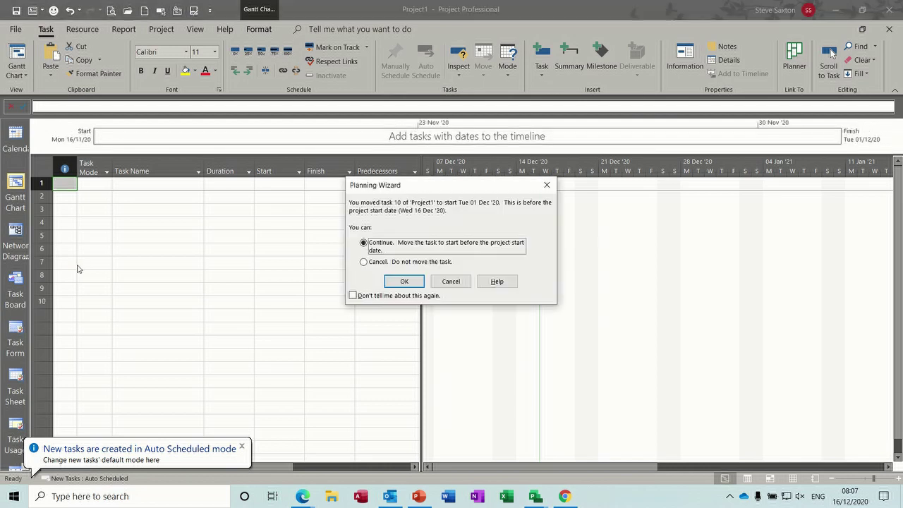
pyautogui.click(417, 282)
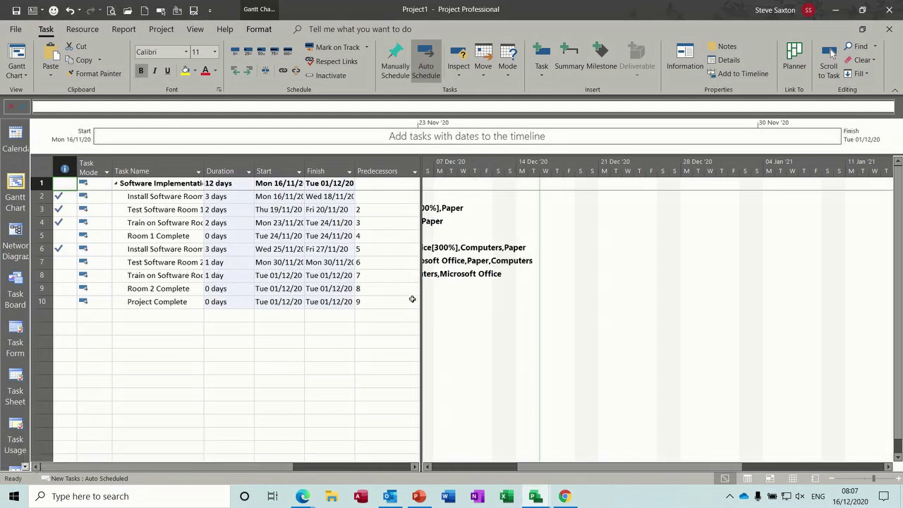
# Set tasks 2 to 6, Install Software Room 1 through Install Software Room 2, to 0% complete
pyautogui.moveTo(528, 469); pyautogui.dragTo(428, 471)
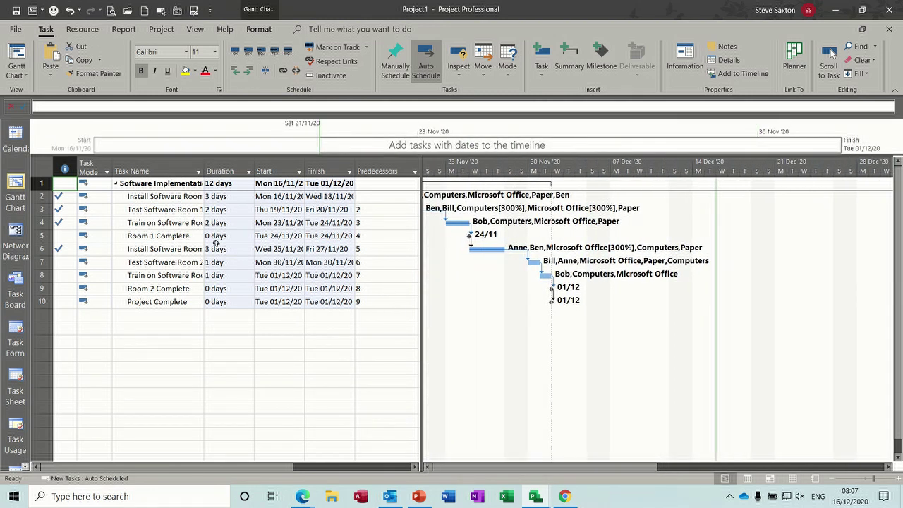
pyautogui.moveTo(176, 198); pyautogui.dragTo(171, 250)
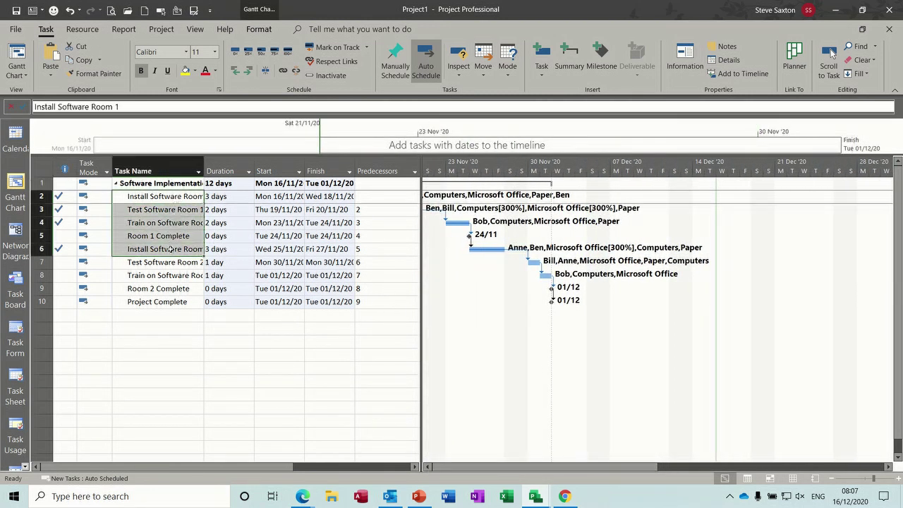
pyautogui.click(236, 51)
pyautogui.click(277, 140)
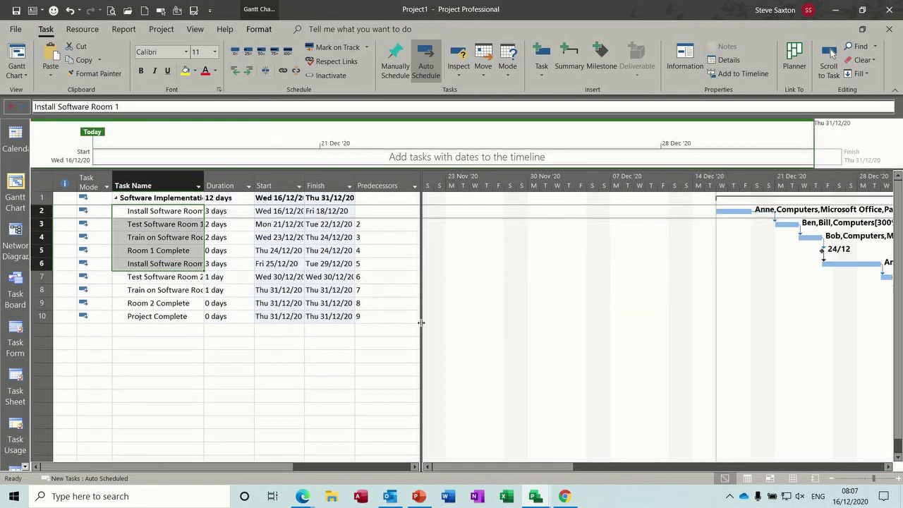
# Check the resources assigned in the task table and their rates in the Resource Sheet
pyautogui.moveTo(422, 325); pyautogui.dragTo(627, 324)
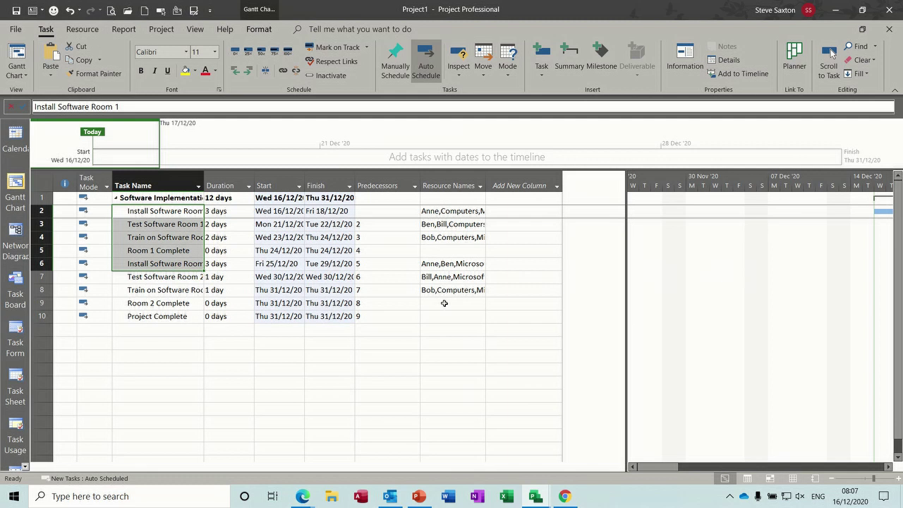
pyautogui.click(137, 215)
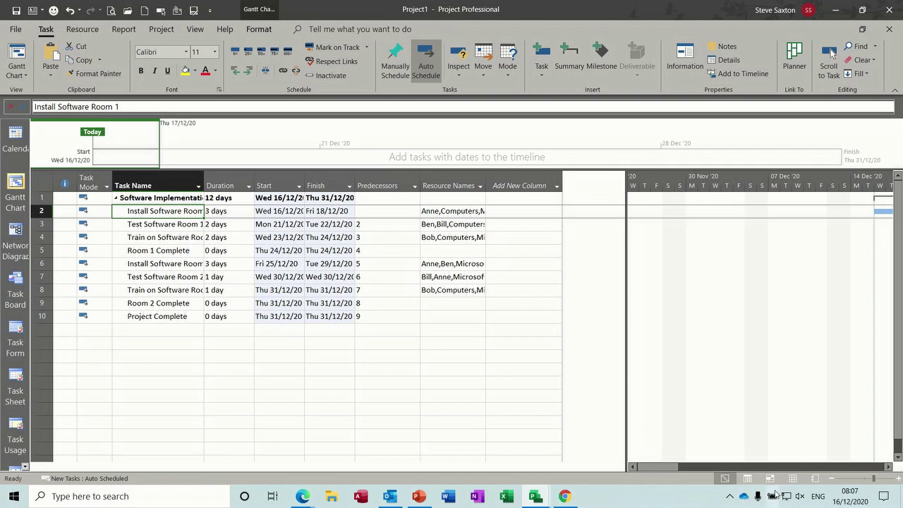
pyautogui.click(793, 479)
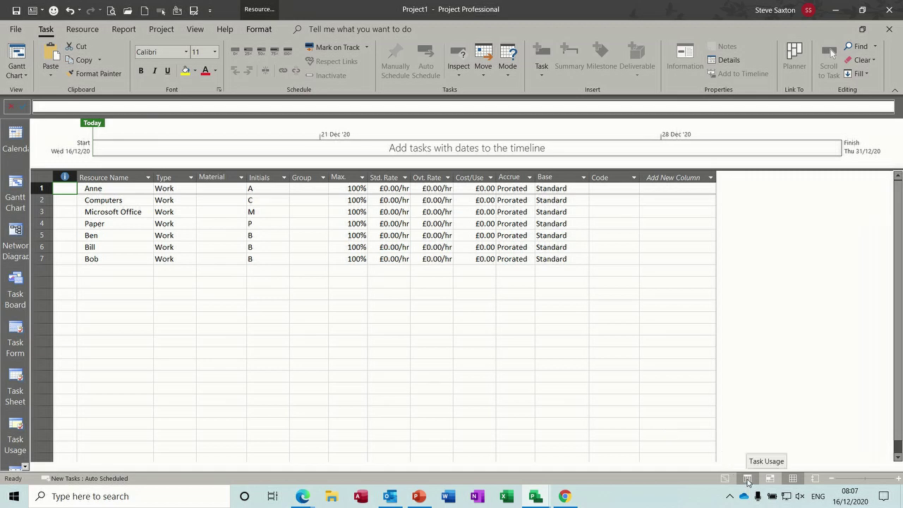
# Return to the Gantt Chart view and narrow the task table so all the task bars fit in the chart area
pyautogui.click(725, 478)
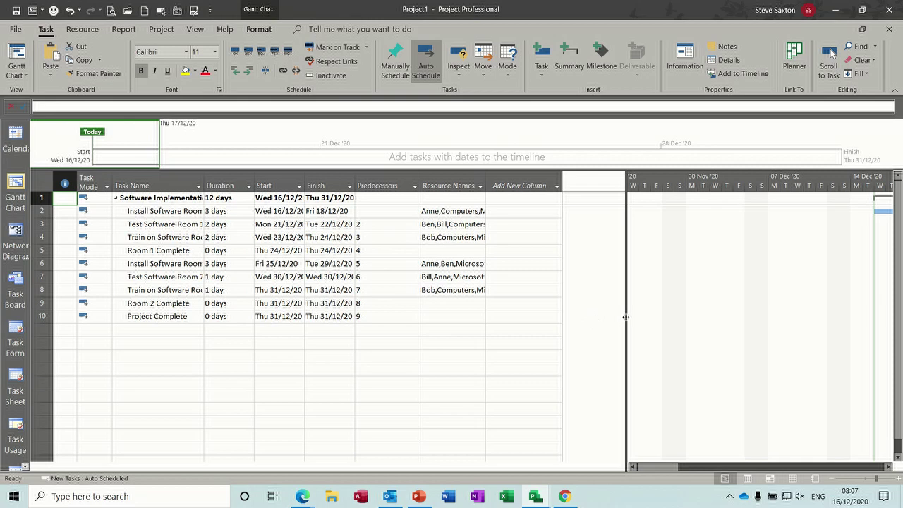
pyautogui.moveTo(626, 316); pyautogui.dragTo(403, 303)
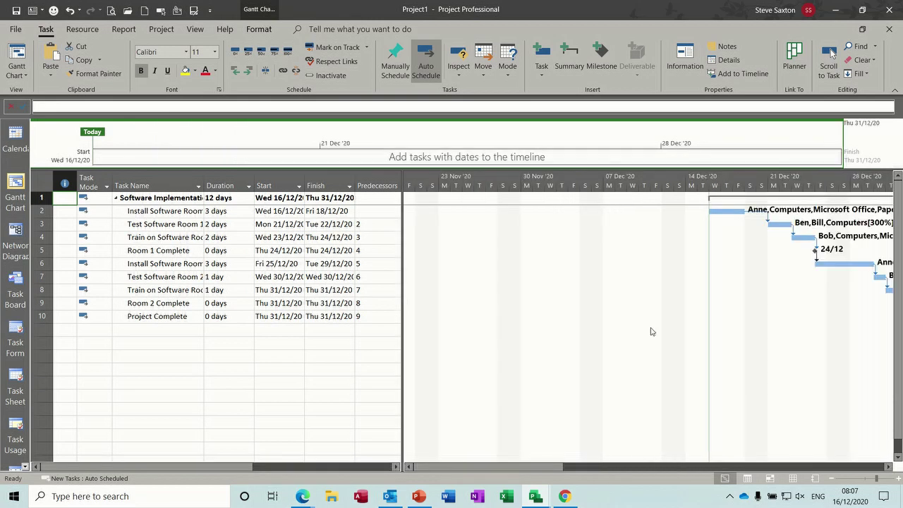
pyautogui.hscroll(3, 550, 467)
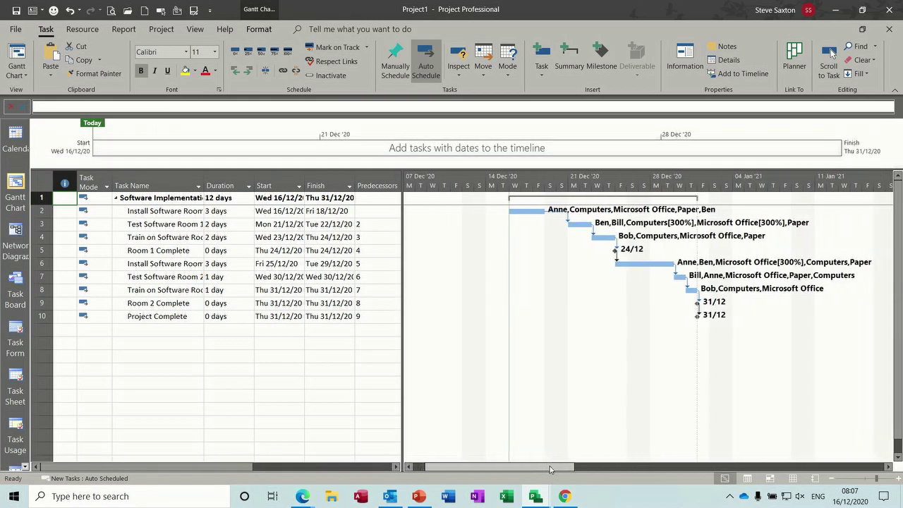
pyautogui.hscroll(3, 550, 466)
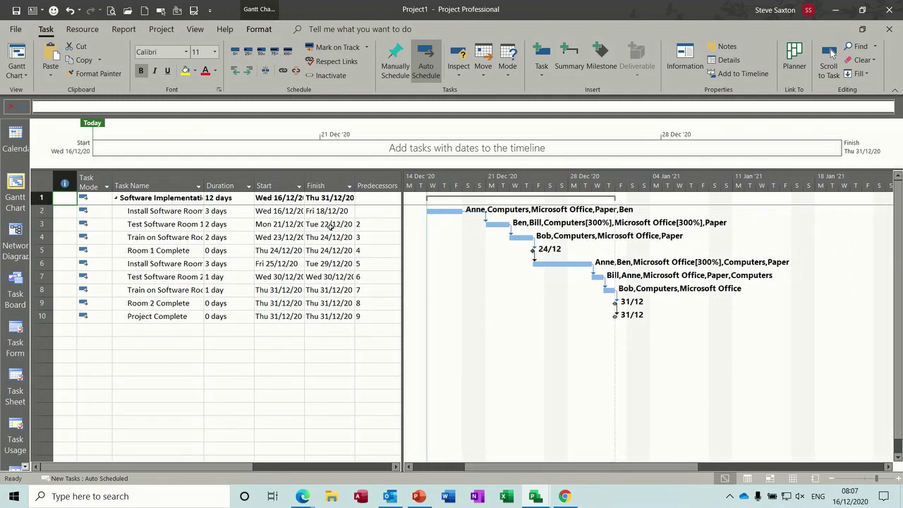
# Save the project in the Documents folder as S Curve3
pyautogui.hotkey('ctrl', 's')
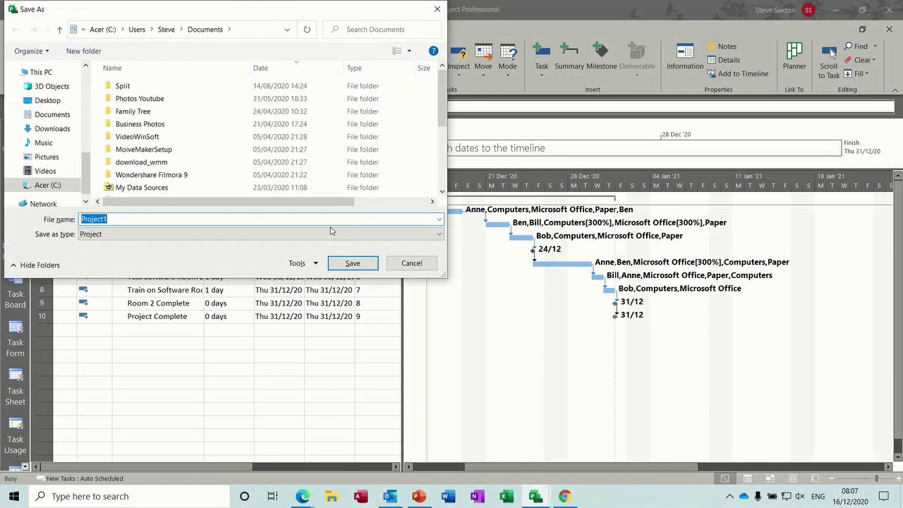
pyautogui.write('S Curve')
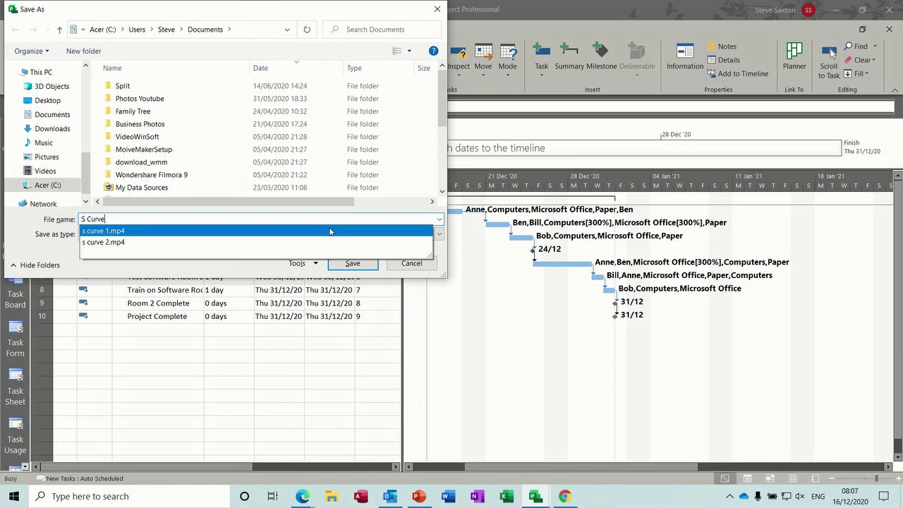
pyautogui.write('3')
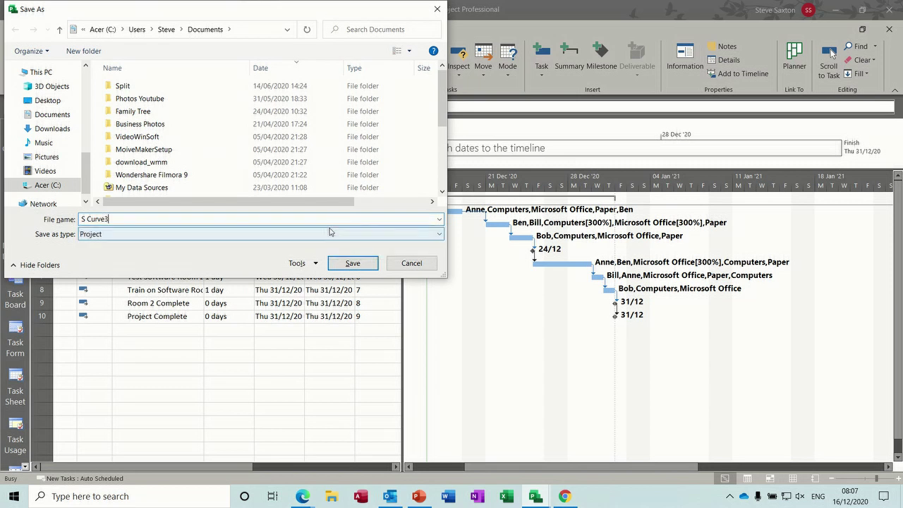
pyautogui.click(352, 263)
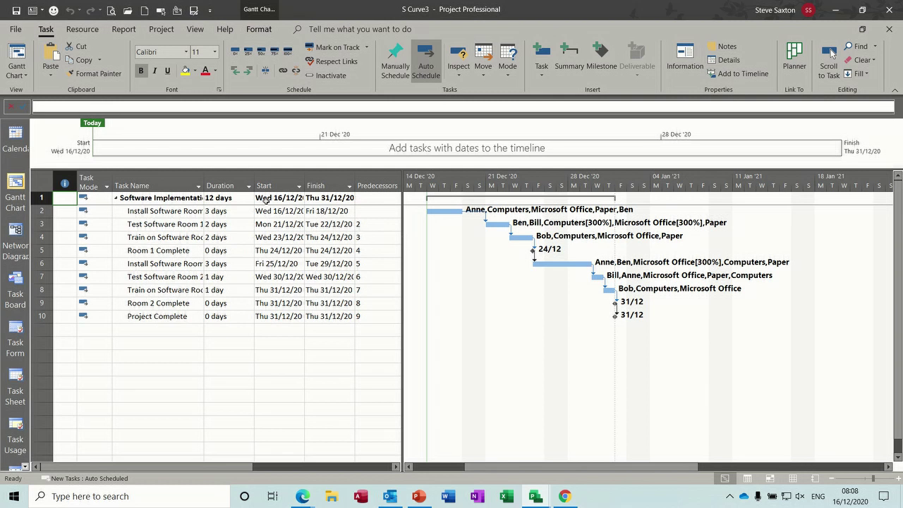
# Set the default Baseline for the entire project
pyautogui.click(158, 32)
pyautogui.click(392, 76)
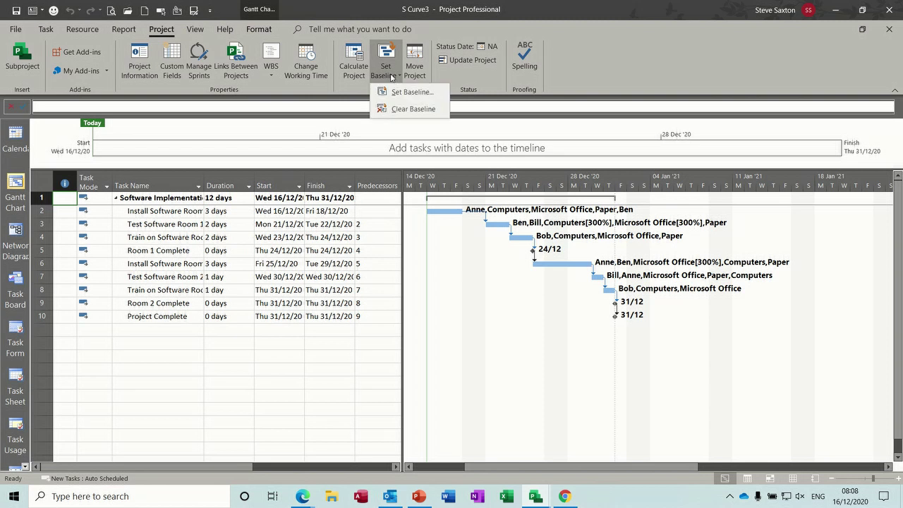
pyautogui.click(404, 94)
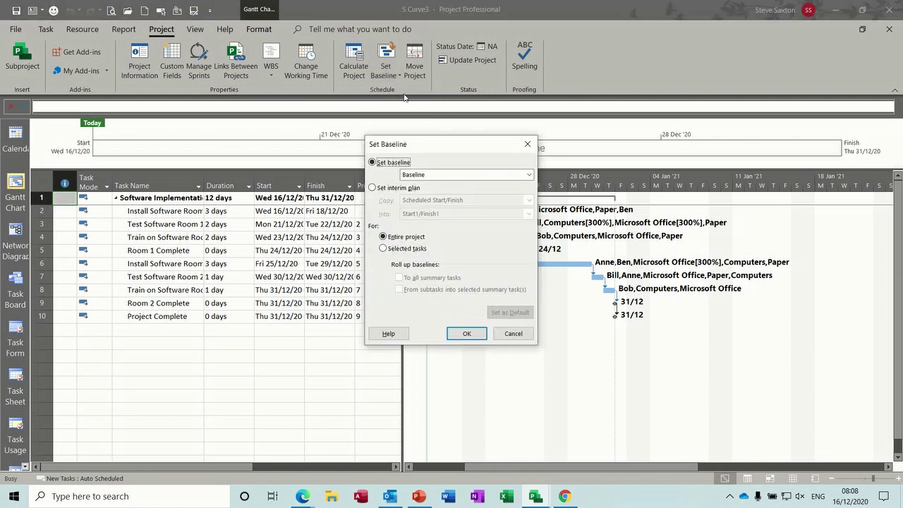
pyautogui.click(527, 176)
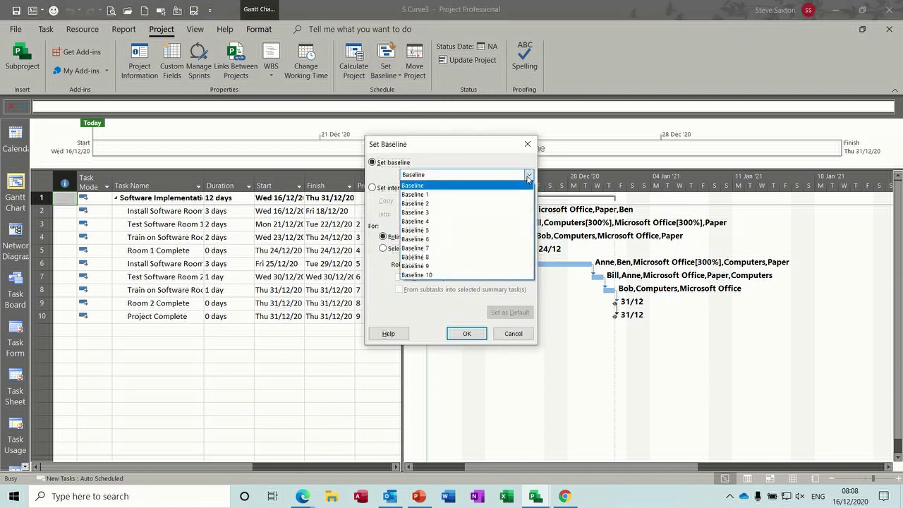
pyautogui.click(490, 185)
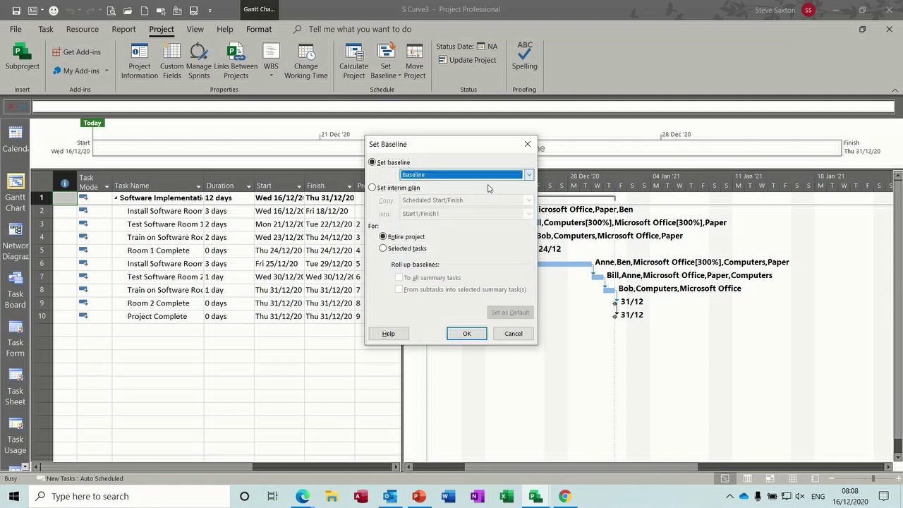
pyautogui.click(467, 335)
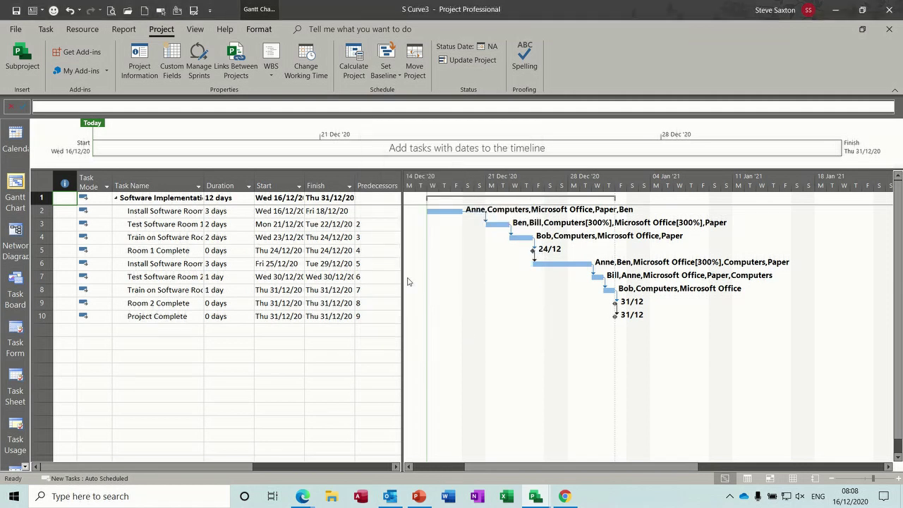
# Widen the task table area and apply the Earned Value Cost Indicators table
pyautogui.moveTo(402, 282); pyautogui.dragTo(530, 286)
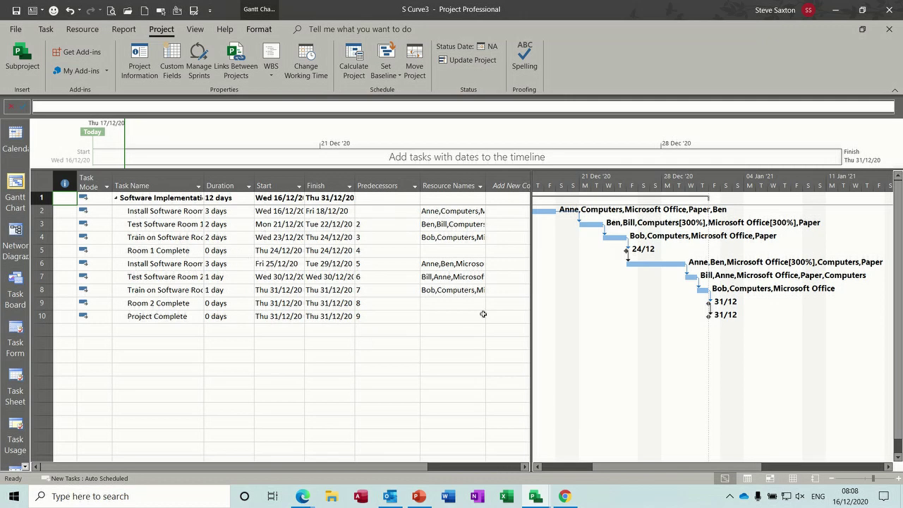
pyautogui.click(195, 32)
pyautogui.click(344, 79)
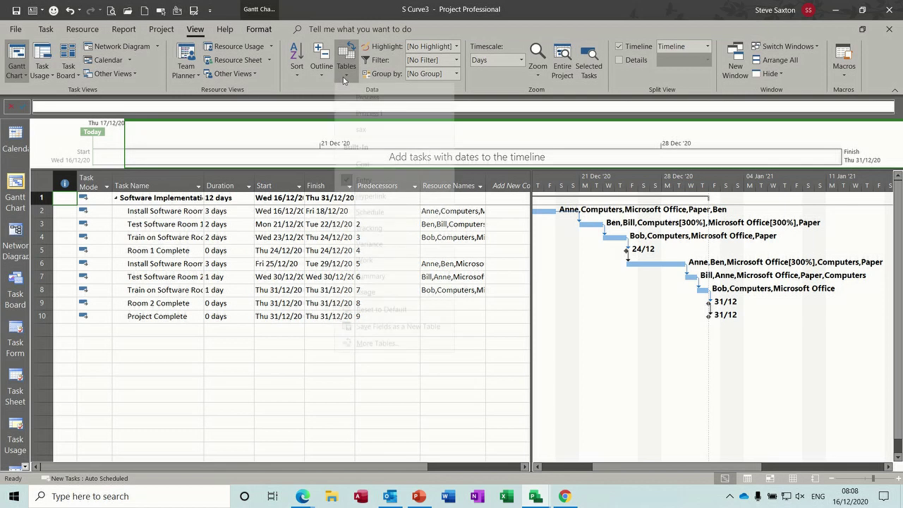
pyautogui.click(387, 357)
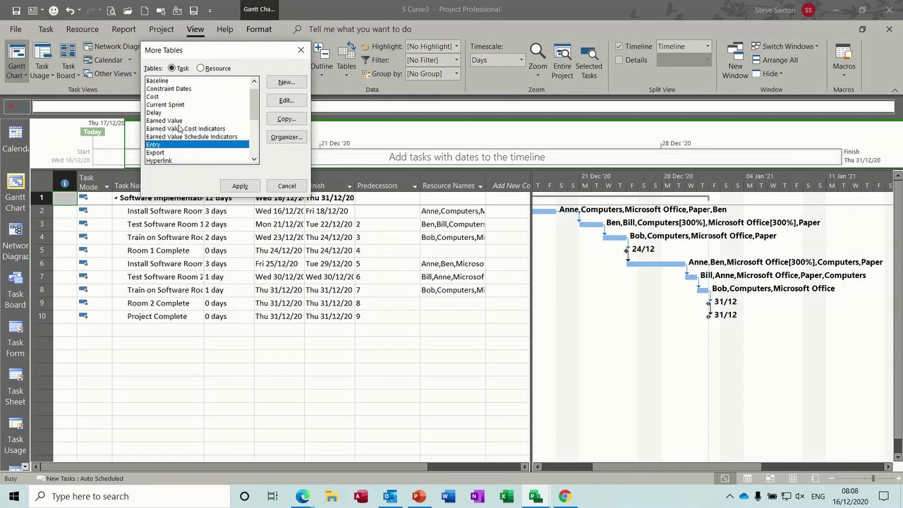
pyautogui.click(203, 130)
pyautogui.click(239, 185)
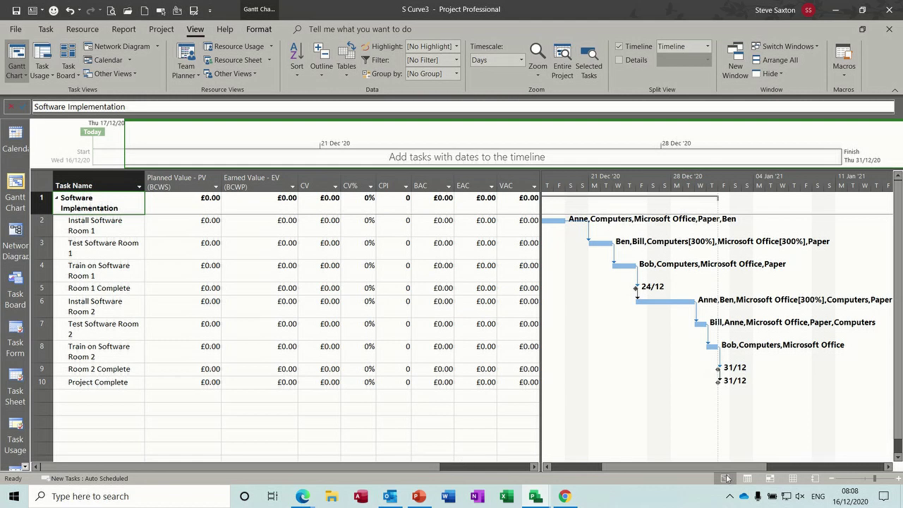
# In the Resource Sheet, set the first resource's standard rate to £10.00/hr and overtime rate to £15.00/hr
pyautogui.click(793, 479)
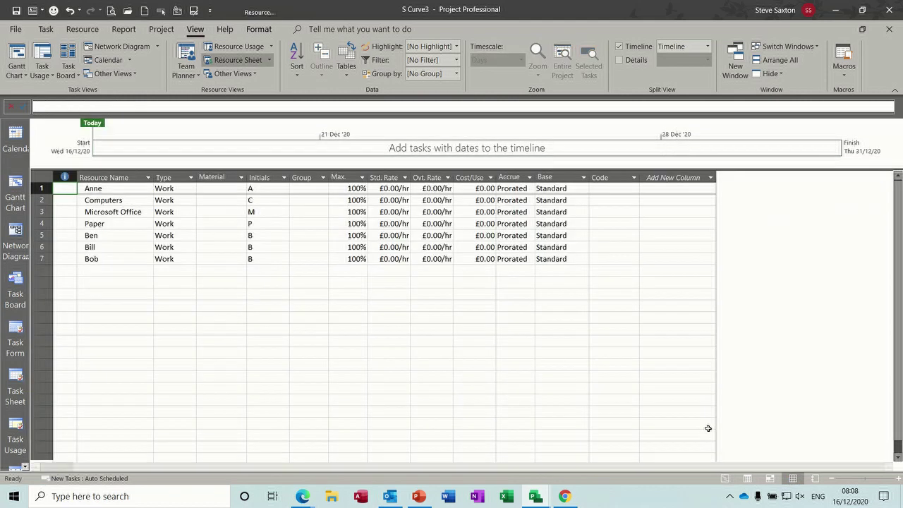
pyautogui.click(390, 189)
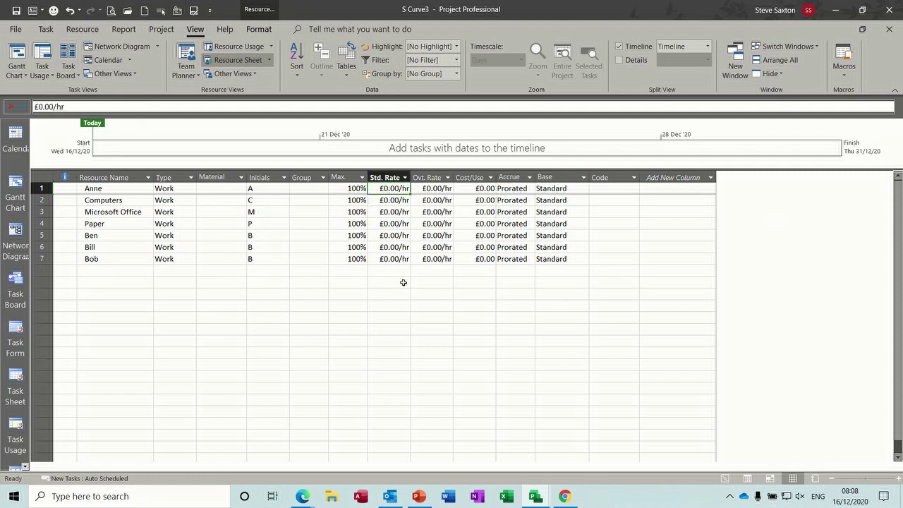
pyautogui.write('10')
pyautogui.press('Return')
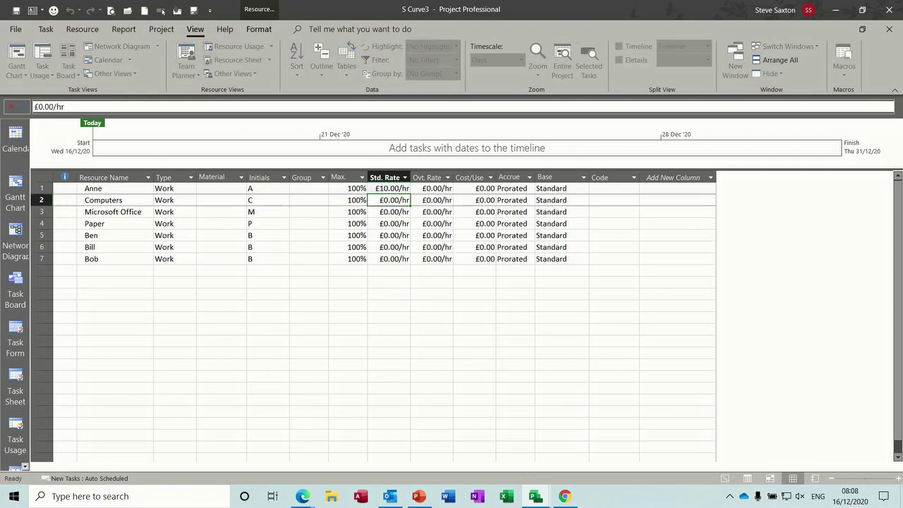
pyautogui.click(428, 188)
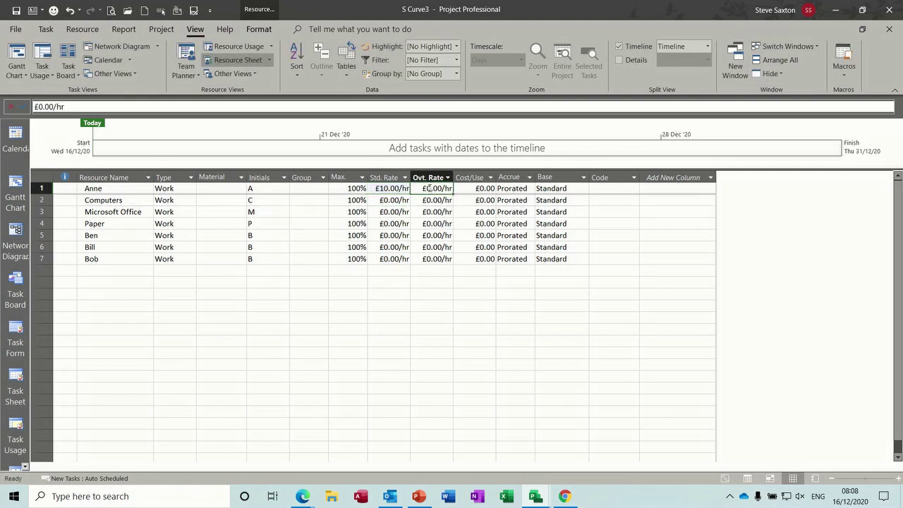
pyautogui.write('15')
pyautogui.click(390, 190)
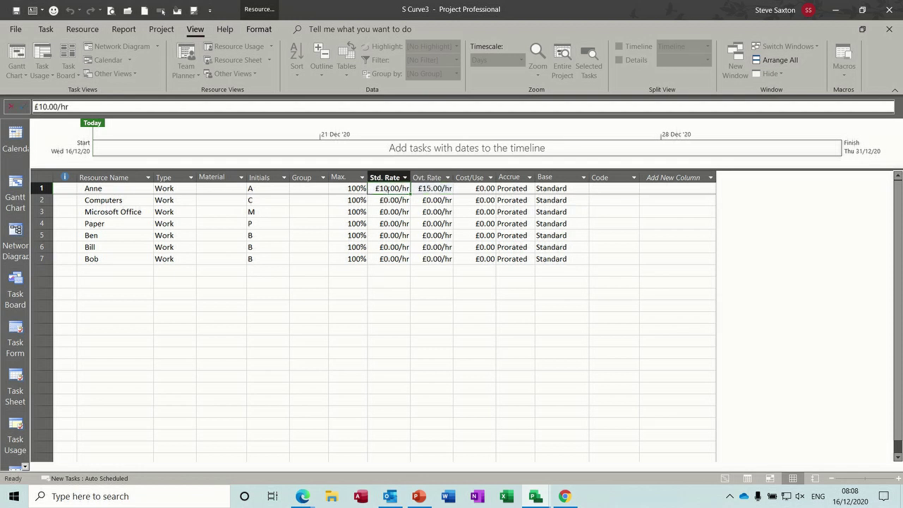
pyautogui.click(388, 212)
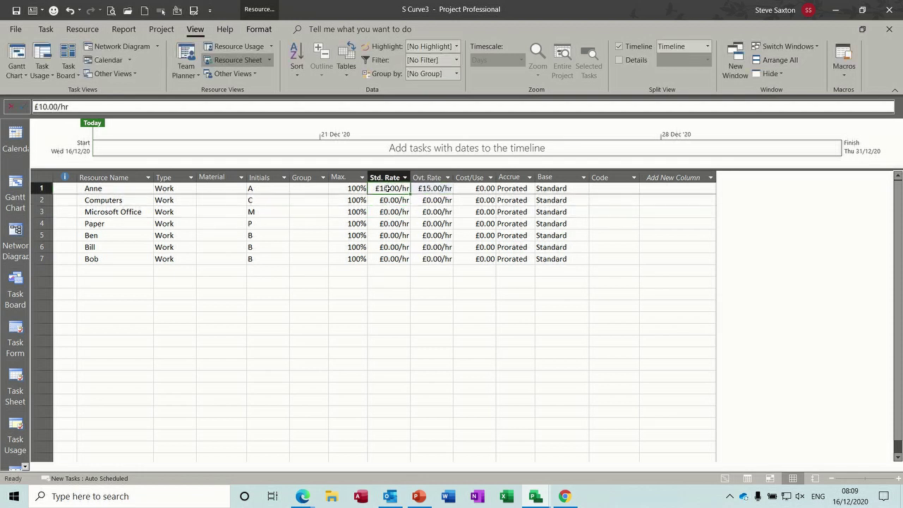
pyautogui.click(431, 188)
pyautogui.moveTo(452, 189)
pyautogui.mouseDown()
pyautogui.moveTo(451, 212)
pyautogui.moveTo(452, 189)
pyautogui.mouseUp()
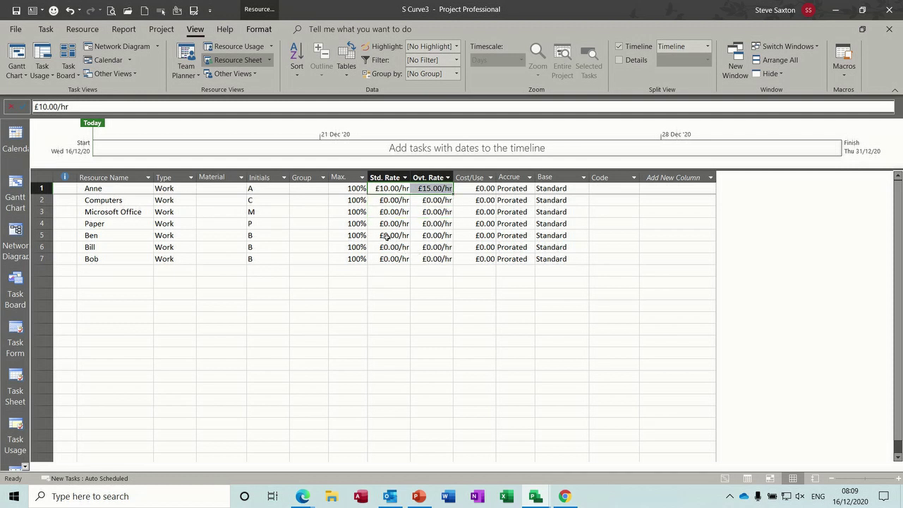
# Set the row 5 resource's standard rate to £10.00/hr and overtime rate to £15.00/hr, and fill both down to rows 6 and 7
pyautogui.click(382, 237)
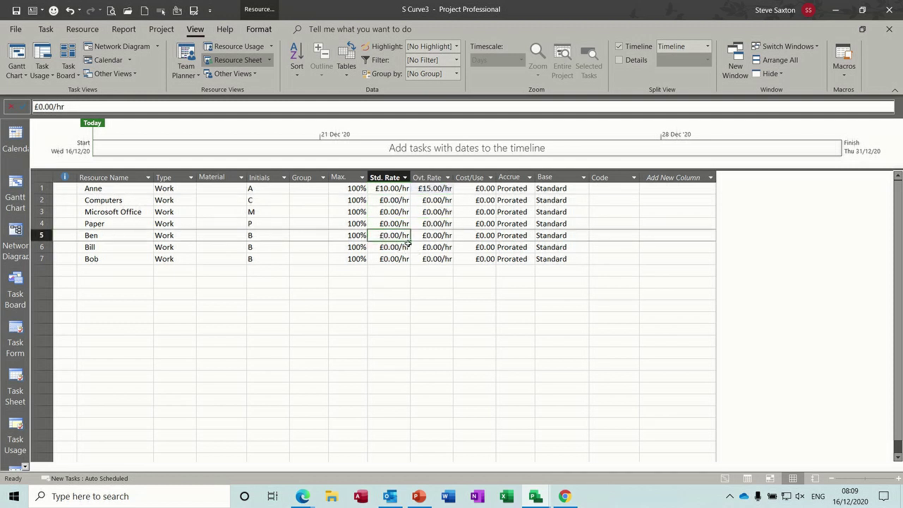
pyautogui.write('10')
pyautogui.click(438, 238)
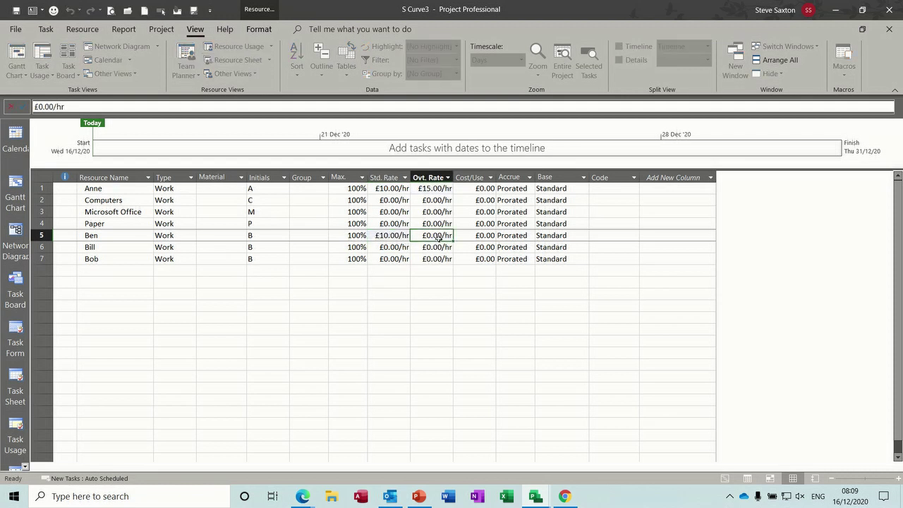
pyautogui.write('15')
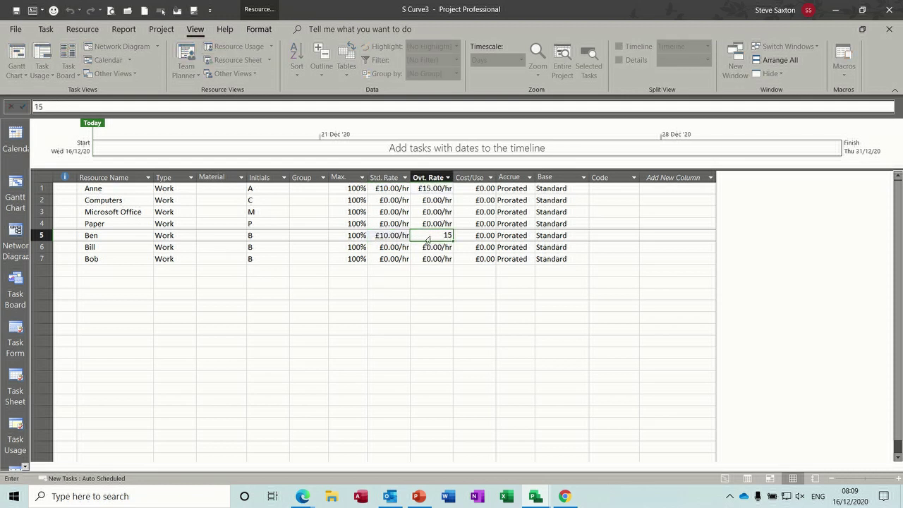
pyautogui.click(406, 245)
pyautogui.moveTo(392, 238); pyautogui.dragTo(454, 262)
# Change the resource type of Paper and Microsoft Office to Material, accepting the effect on existing assignments
pyautogui.click(174, 224)
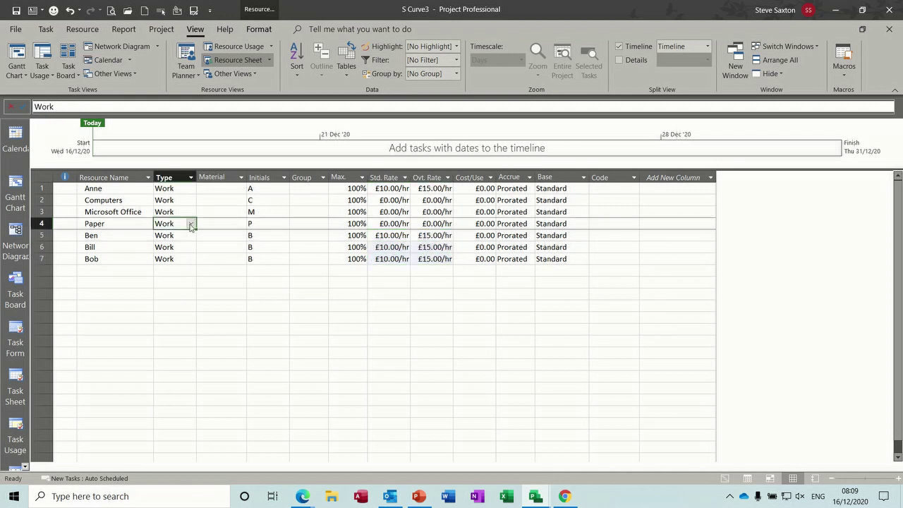
pyautogui.click(193, 224)
pyautogui.click(170, 242)
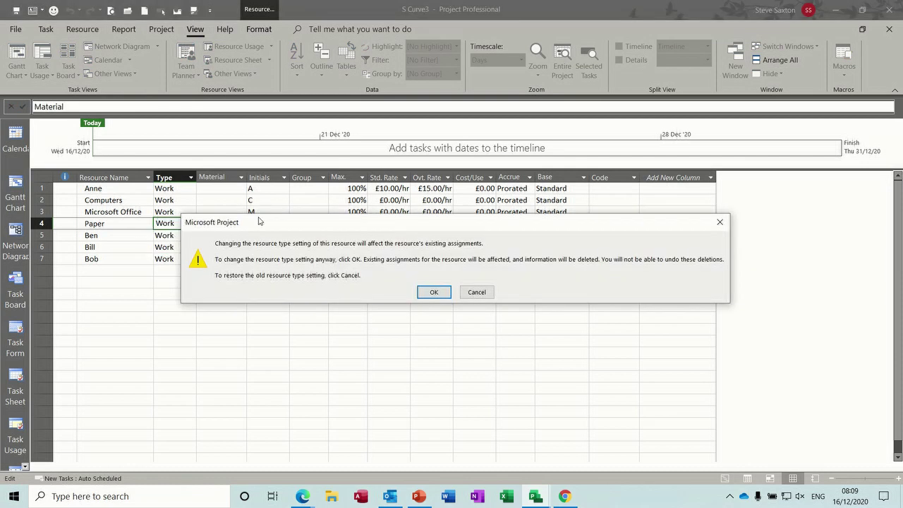
pyautogui.click(433, 300)
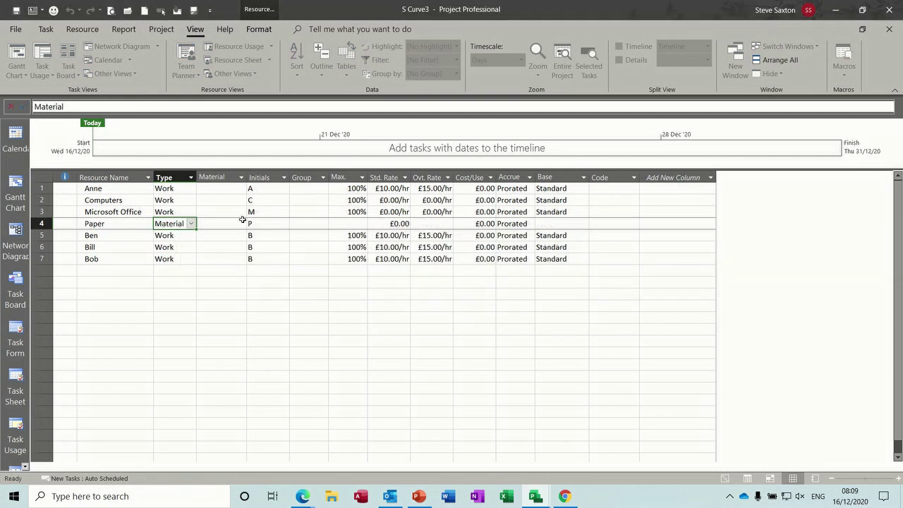
pyautogui.click(189, 214)
pyautogui.click(193, 214)
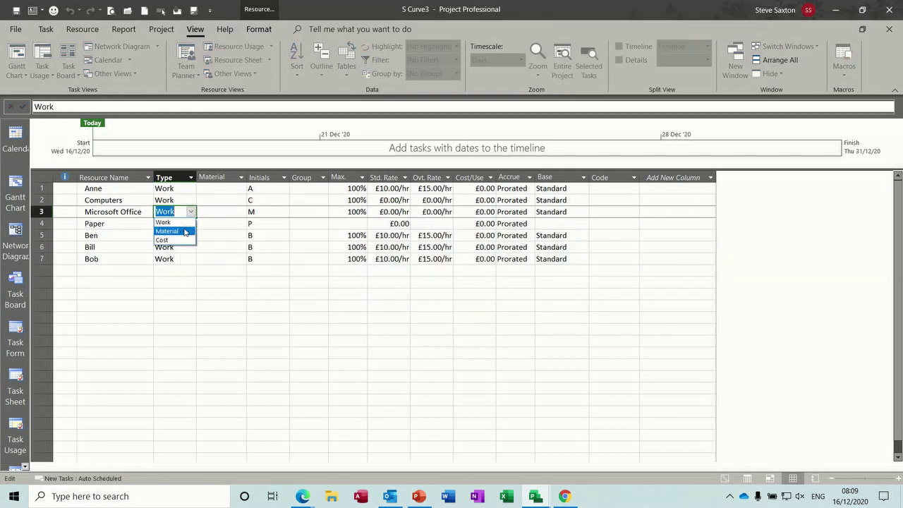
pyautogui.click(186, 234)
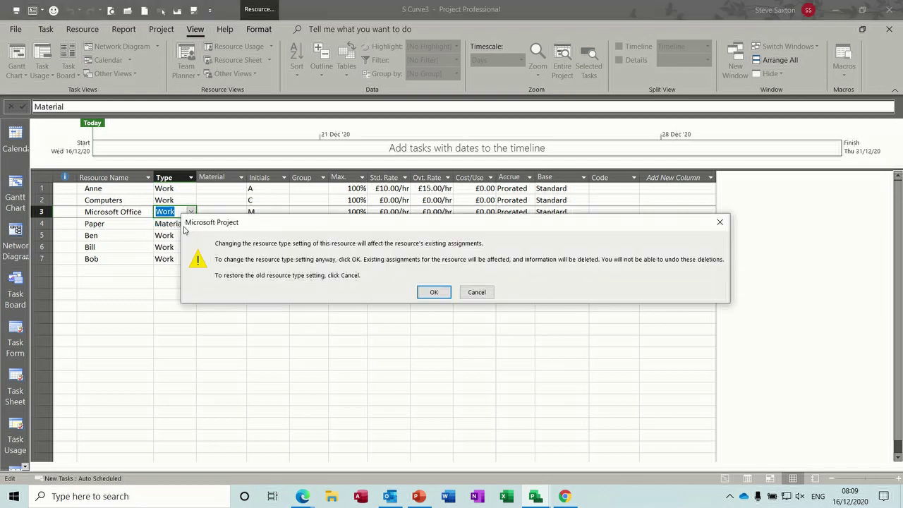
pyautogui.click(433, 292)
# Change the resource type of Computers to Material, accepting the effect on existing assignments, and dismiss the bulk-edit tip
pyautogui.click(191, 201)
pyautogui.click(192, 202)
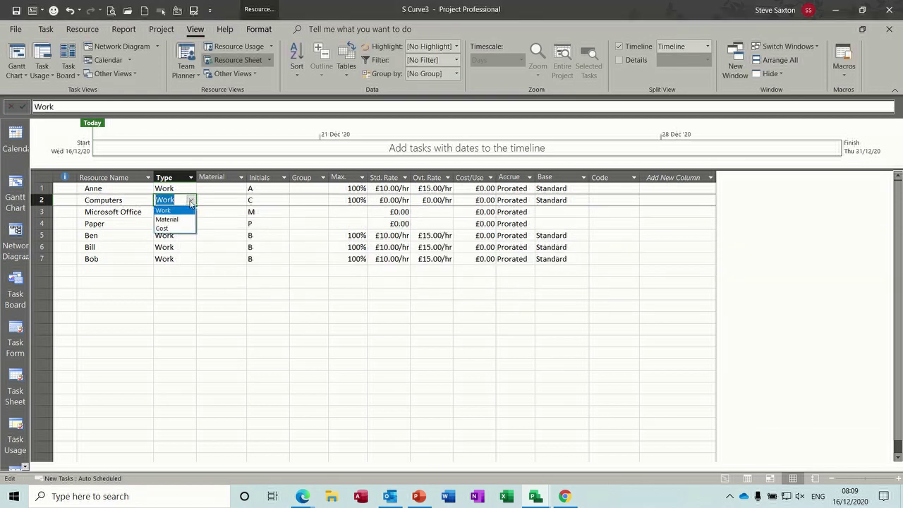
pyautogui.click(182, 223)
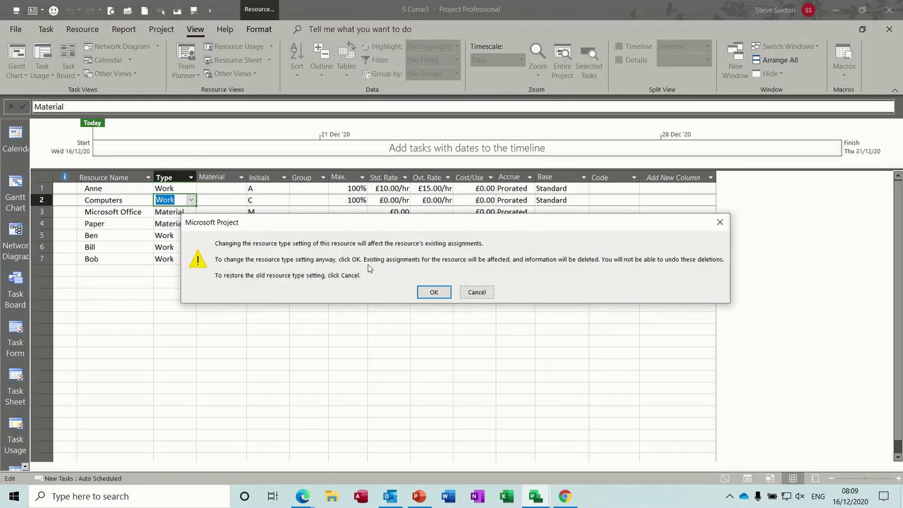
pyautogui.click(437, 293)
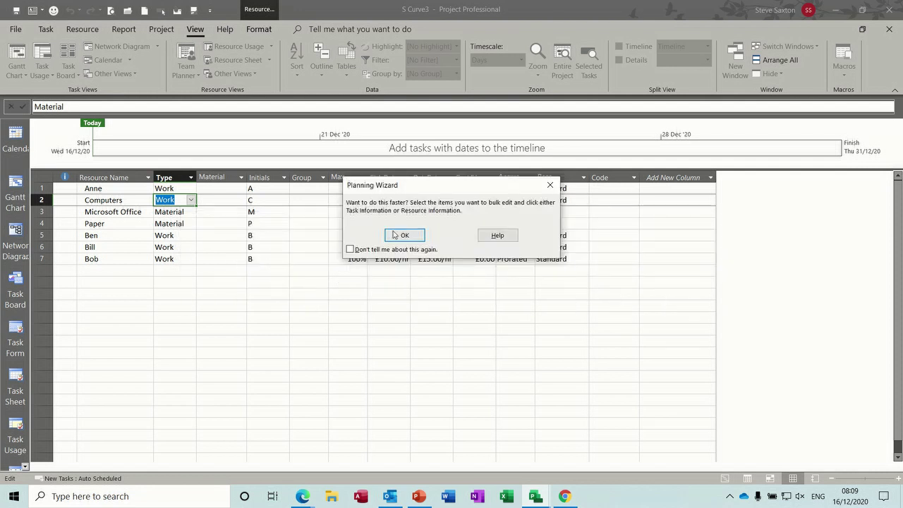
pyautogui.click(404, 234)
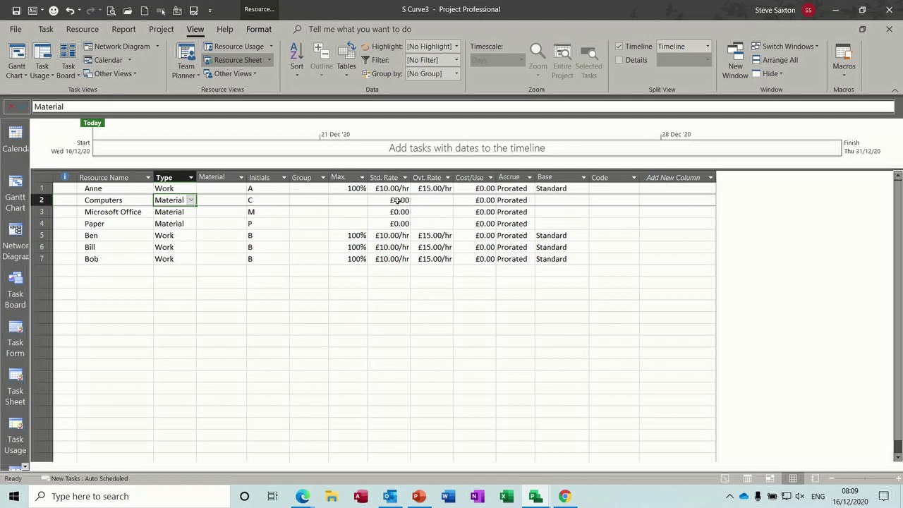
# Set the cost per use of Computers to £500 and the standard rates of Microsoft Office to £100 and Paper to £1
pyautogui.click(470, 200)
pyautogui.write('500')
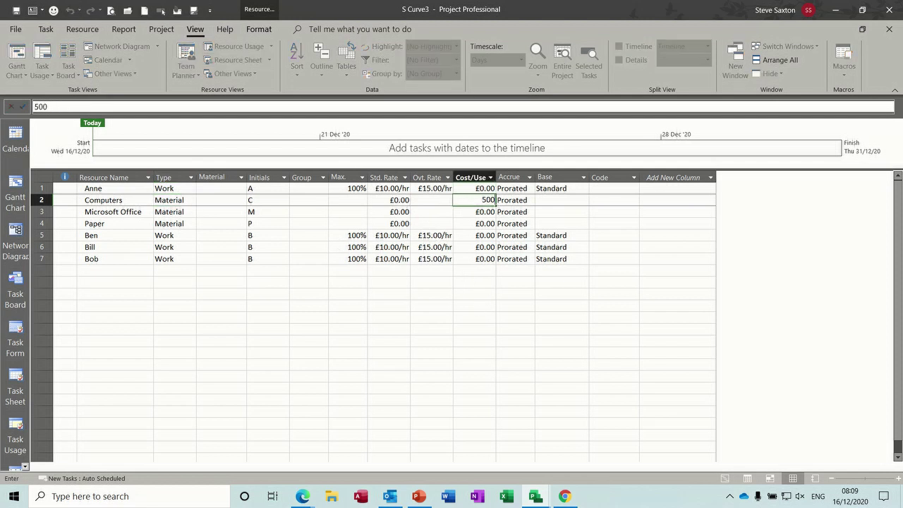
pyautogui.click(383, 209)
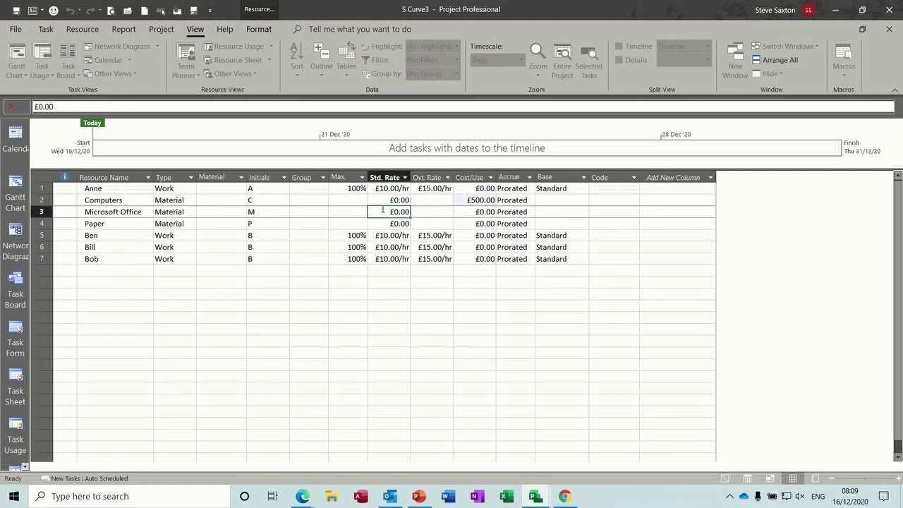
pyautogui.write('100')
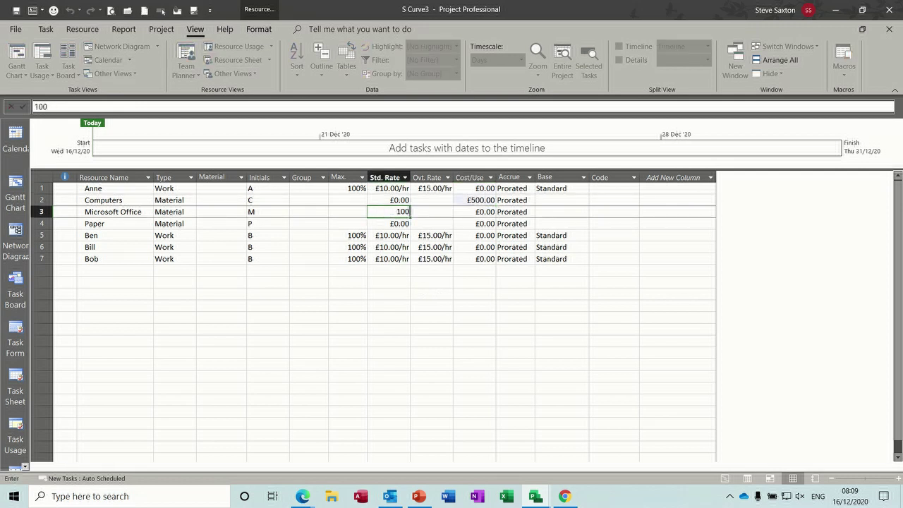
pyautogui.click(383, 223)
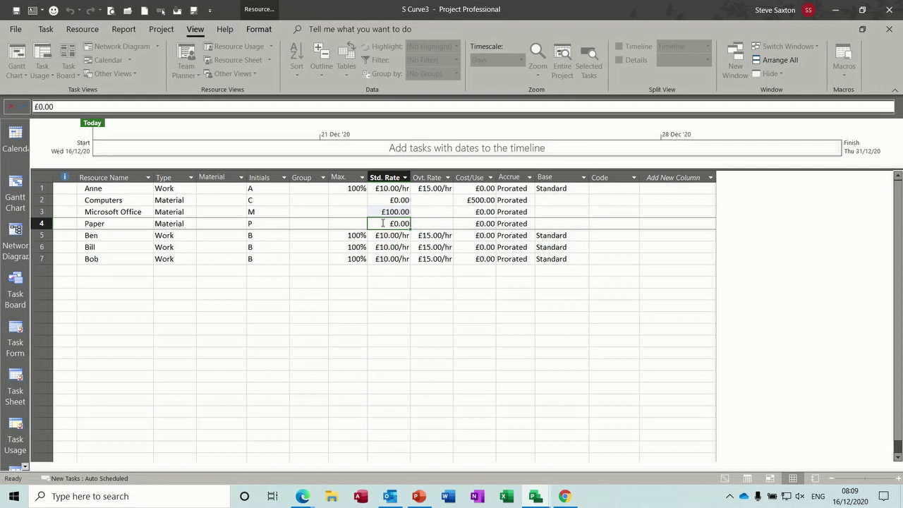
pyautogui.write('1')
pyautogui.click(393, 291)
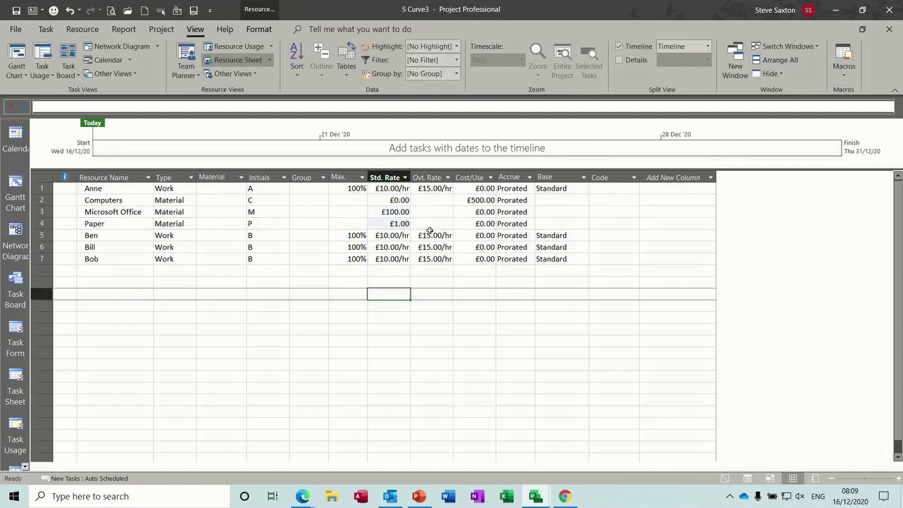
# Return to the Gantt Chart view, widen the task table area, and overwrite the existing default Baseline for the entire project
pyautogui.click(15, 191)
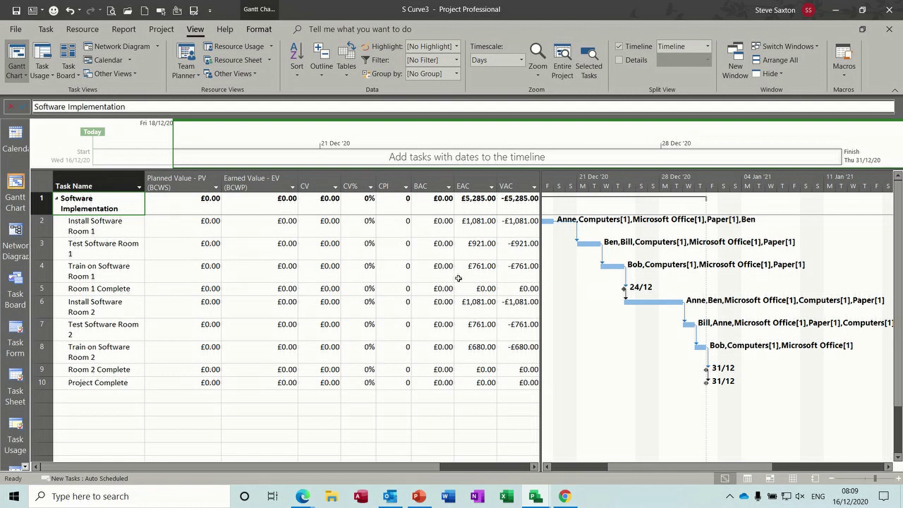
pyautogui.moveTo(540, 264); pyautogui.dragTo(640, 264)
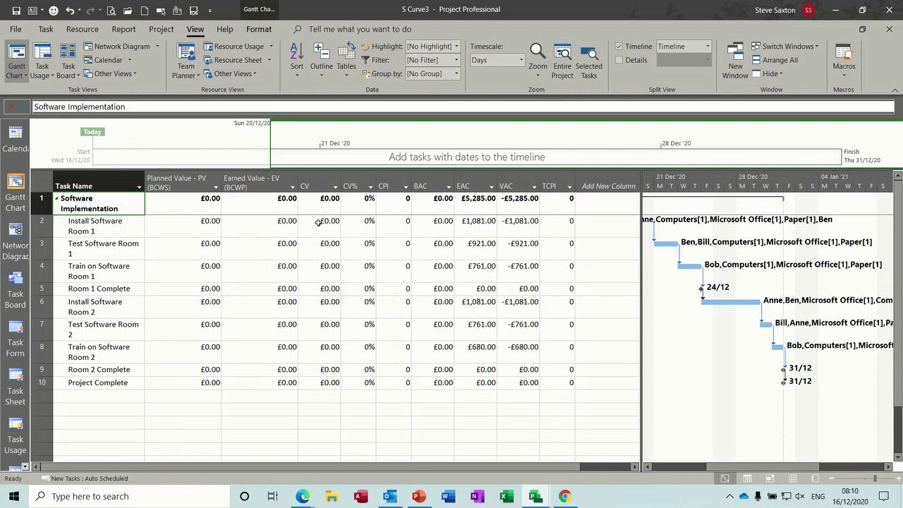
pyautogui.click(159, 29)
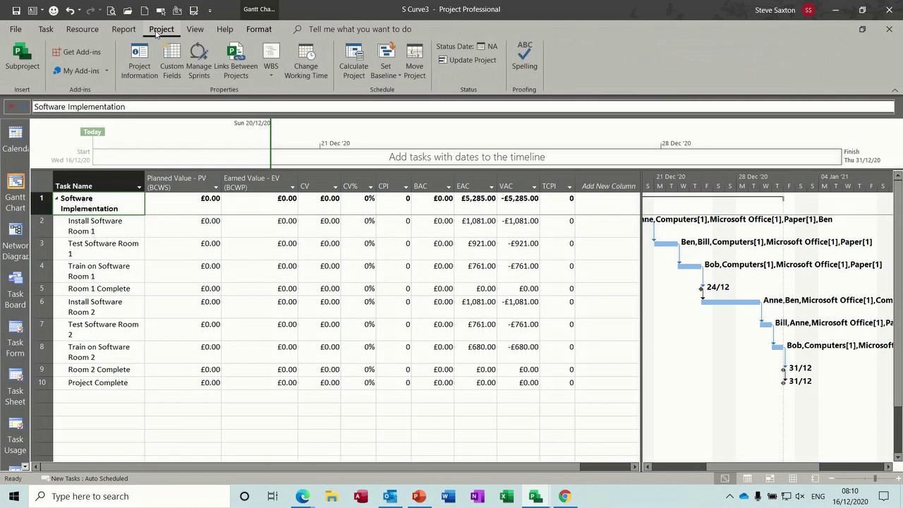
pyautogui.click(400, 77)
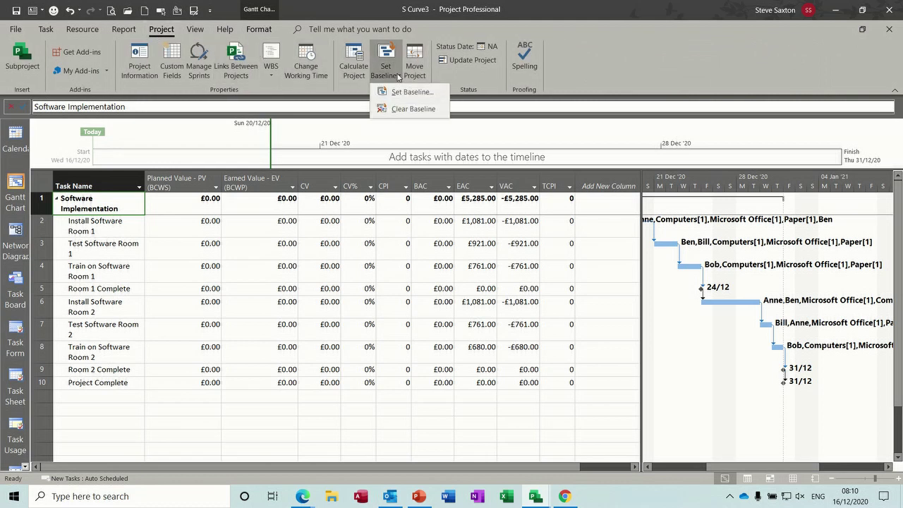
pyautogui.click(400, 93)
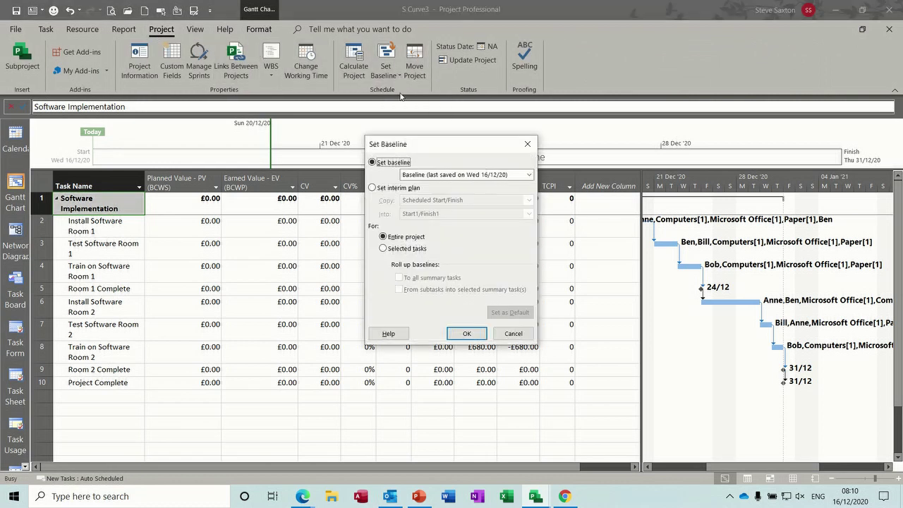
pyautogui.click(529, 175)
pyautogui.click(494, 185)
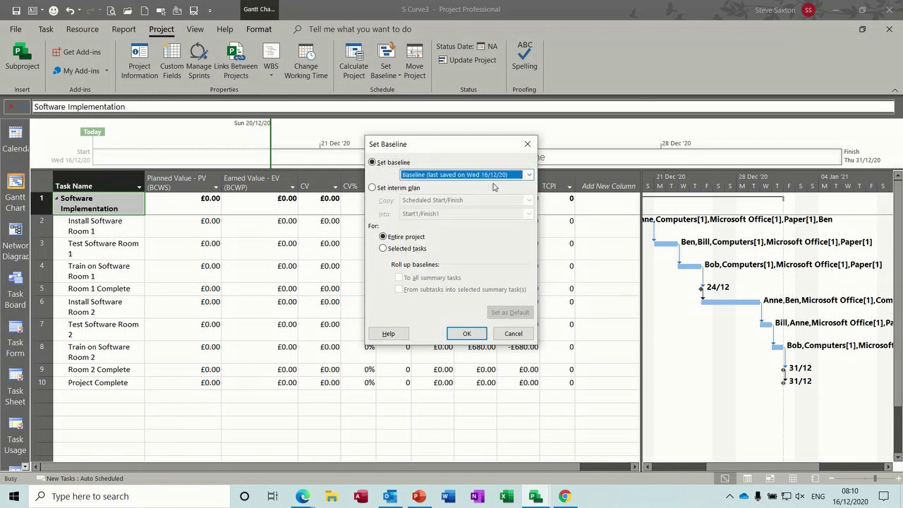
pyautogui.click(466, 333)
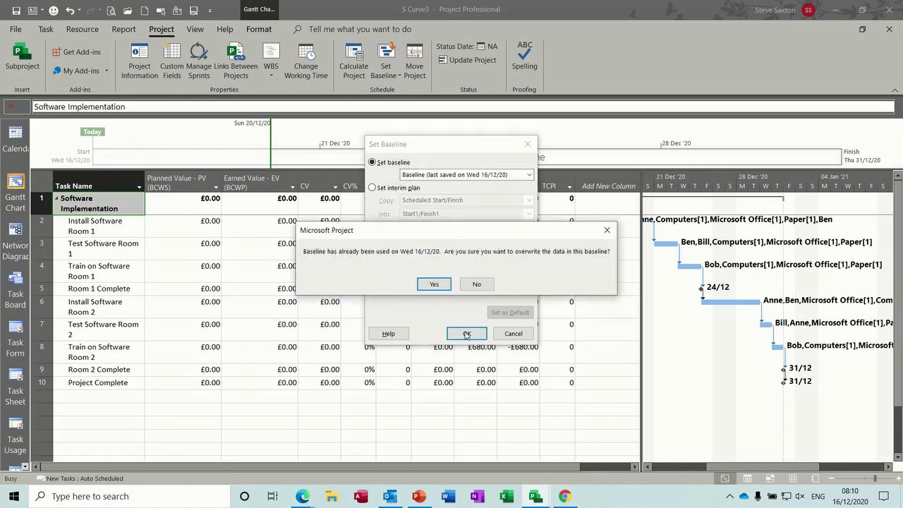
pyautogui.click(437, 285)
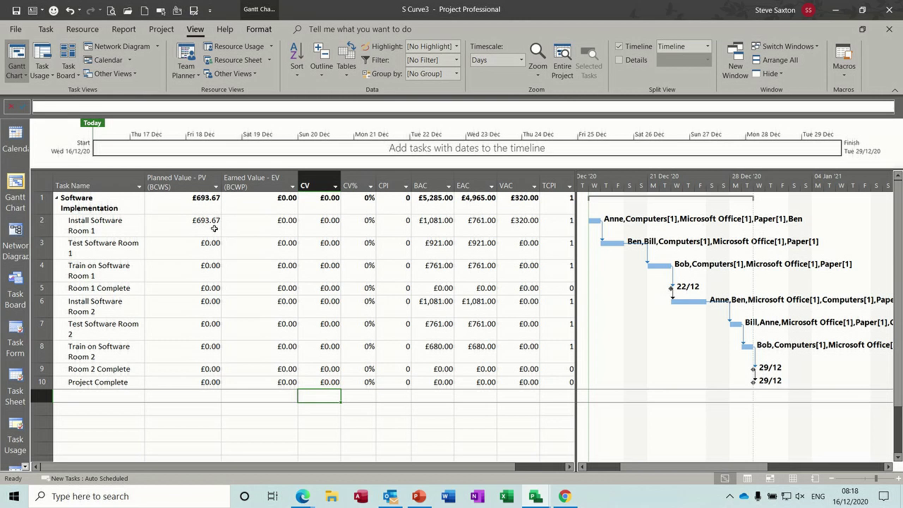
# Apply the Entry table and set the duration of Install Software Room 1 to 3 days
pyautogui.click(347, 70)
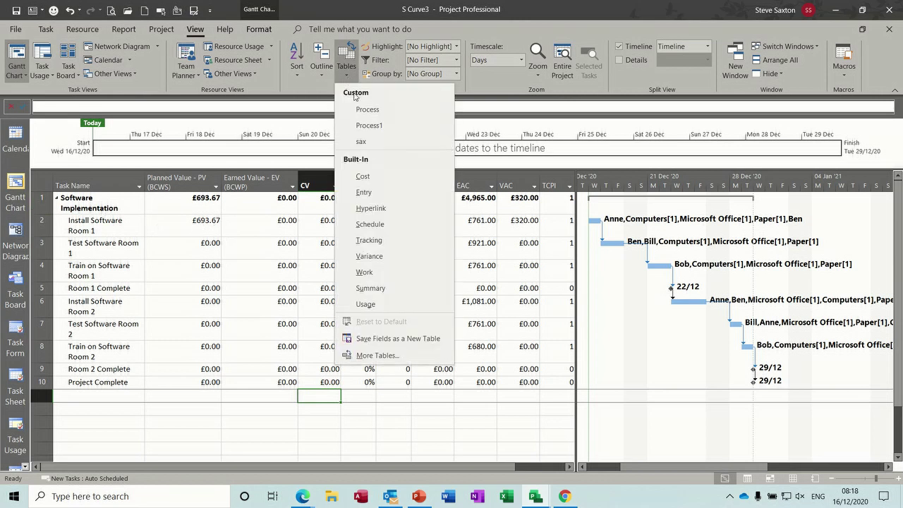
pyautogui.click(364, 191)
pyautogui.click(227, 223)
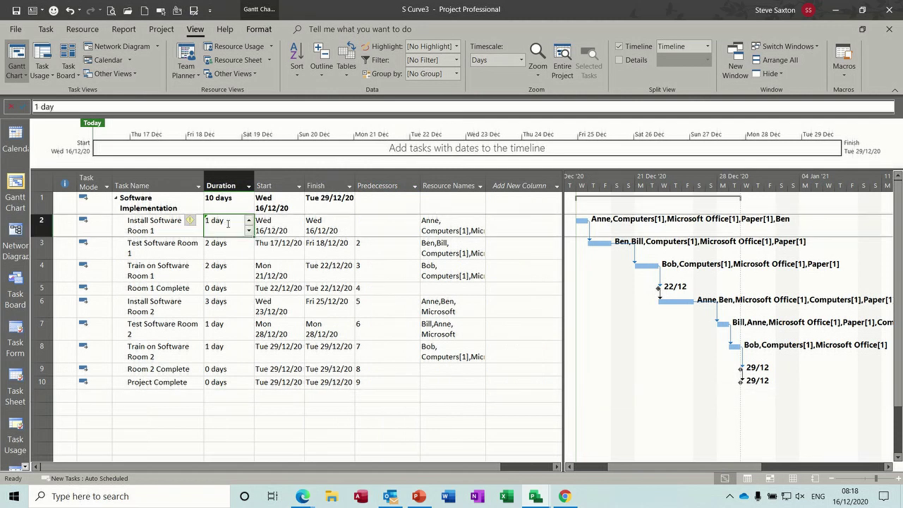
pyautogui.write('3')
pyautogui.press('Return')
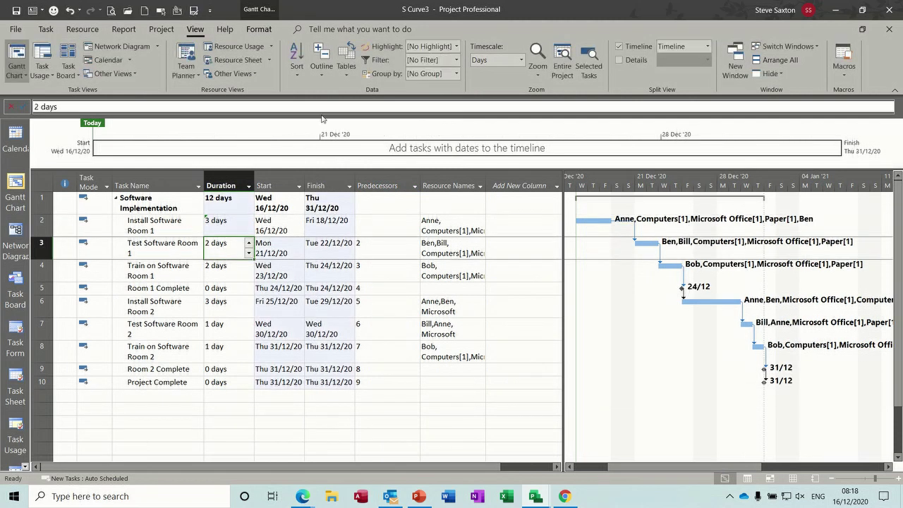
# Apply the Earned Value Cost Indicators table, select the planned value of Install Software Room 1, and widen the table area
pyautogui.click(346, 67)
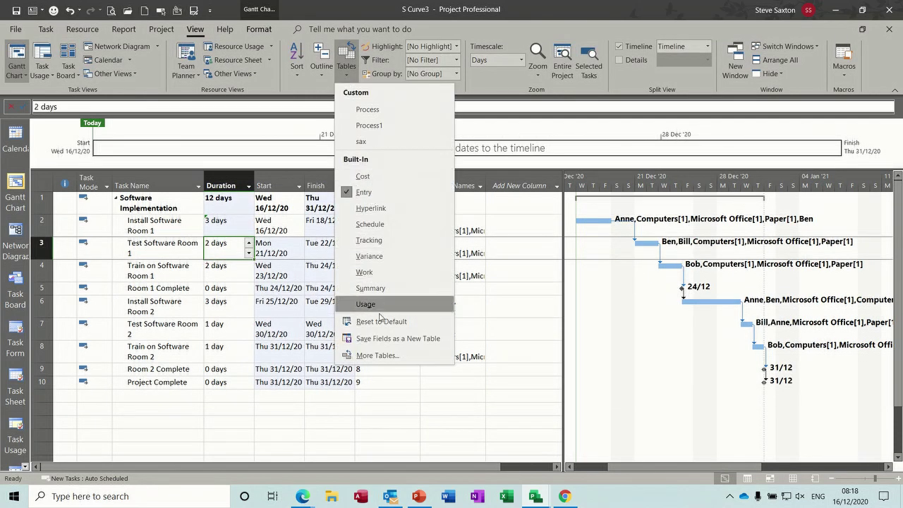
pyautogui.click(376, 356)
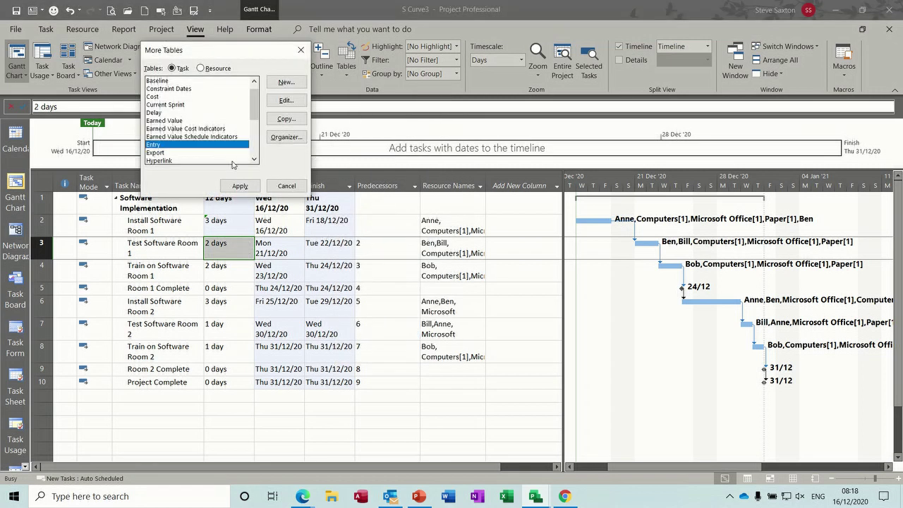
pyautogui.click(203, 129)
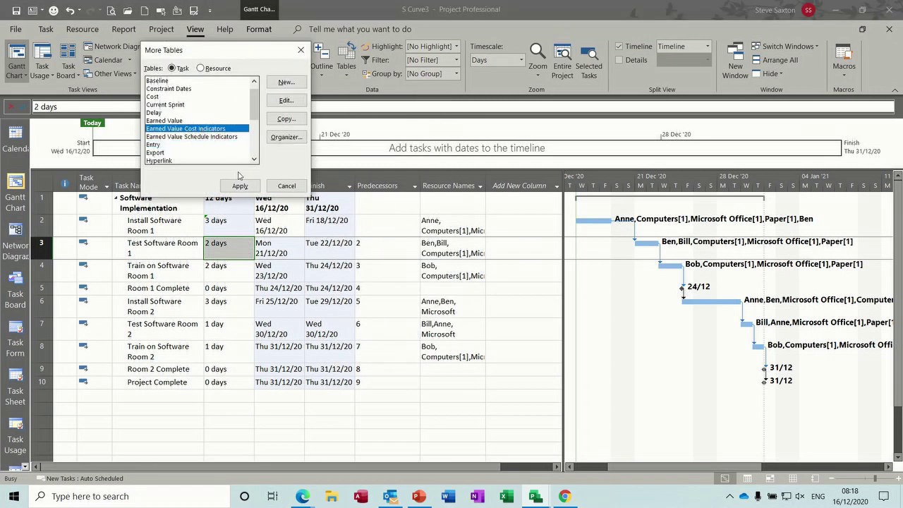
pyautogui.click(240, 186)
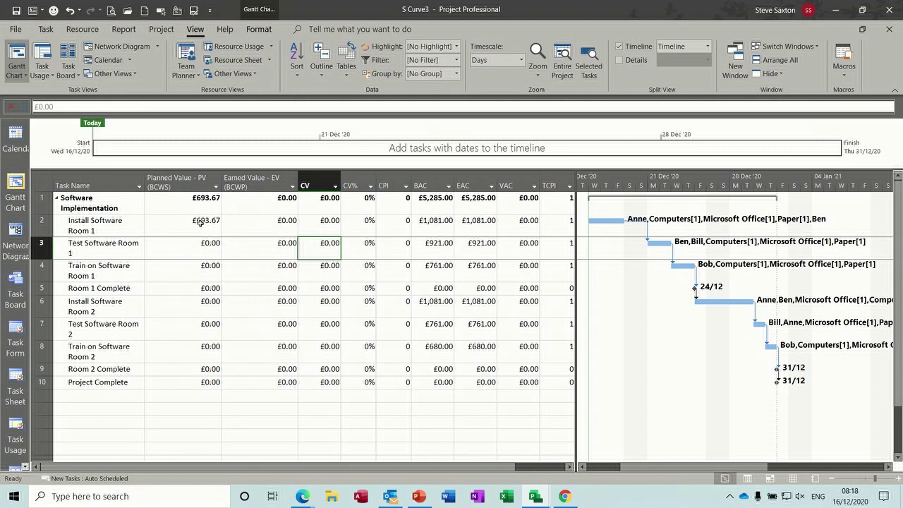
pyautogui.click(201, 223)
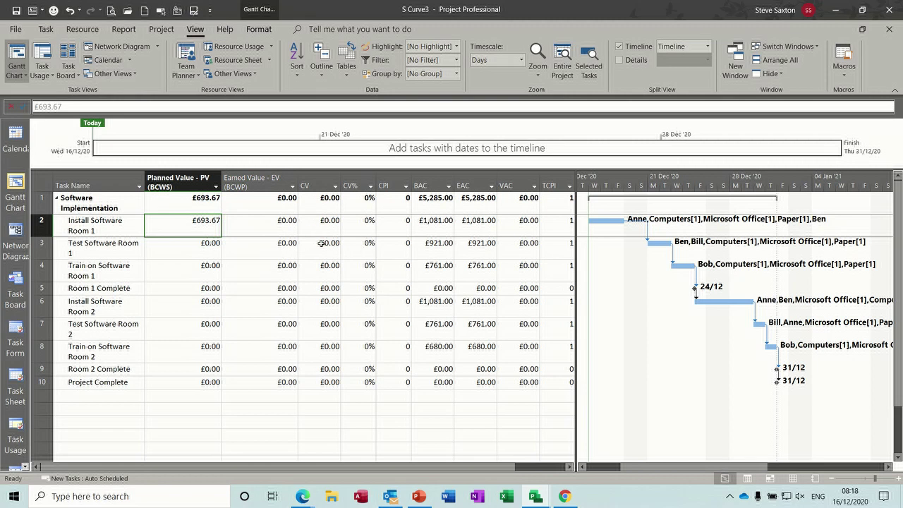
pyautogui.moveTo(576, 289); pyautogui.dragTo(609, 289)
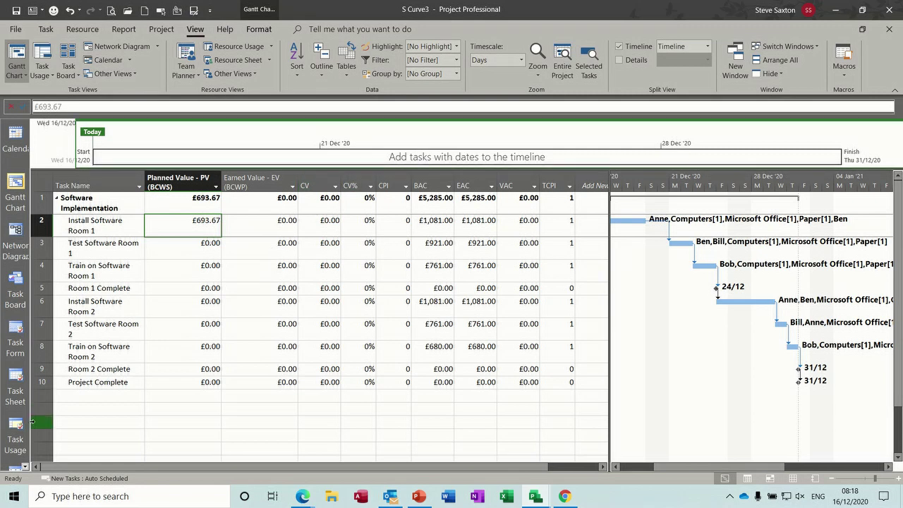
# Switch to the Tracking Gantt view, widen its table area, apply the Tracking table, and fit the Task Name column to its contents
pyautogui.click(26, 466)
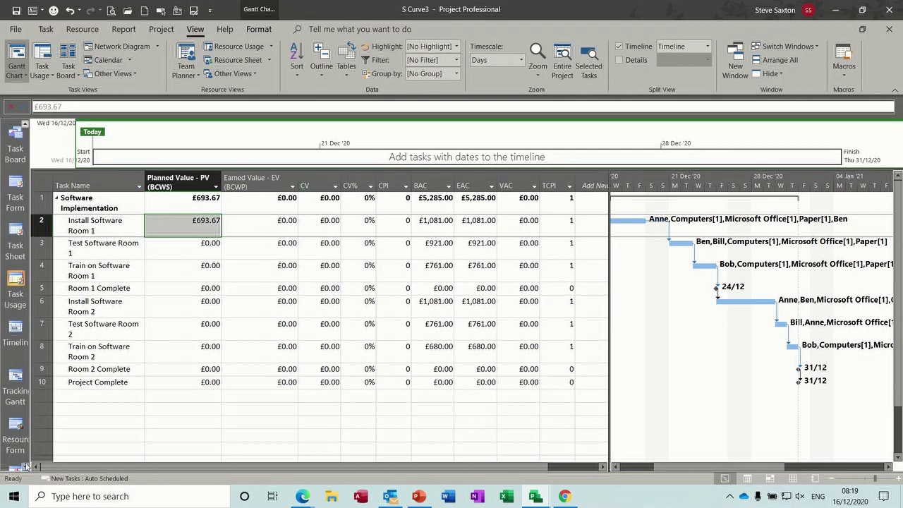
pyautogui.click(25, 383)
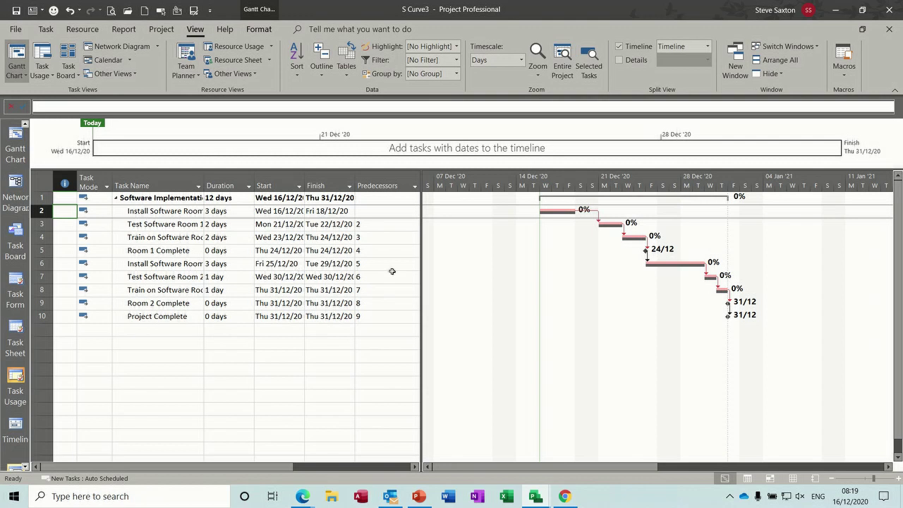
pyautogui.moveTo(422, 277); pyautogui.dragTo(578, 277)
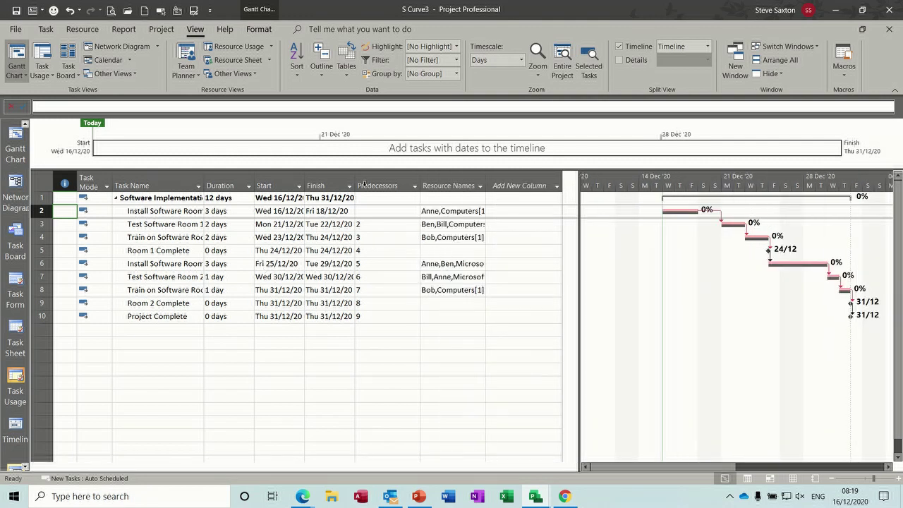
pyautogui.click(345, 58)
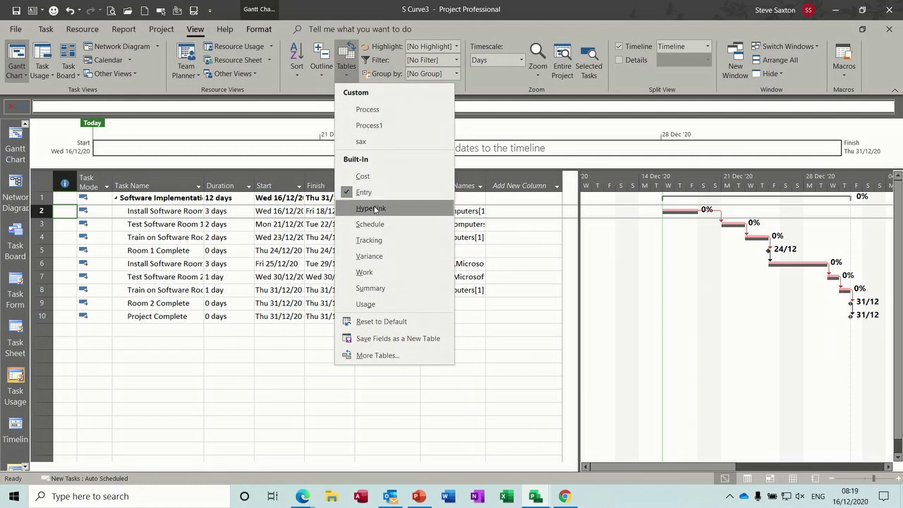
pyautogui.click(369, 240)
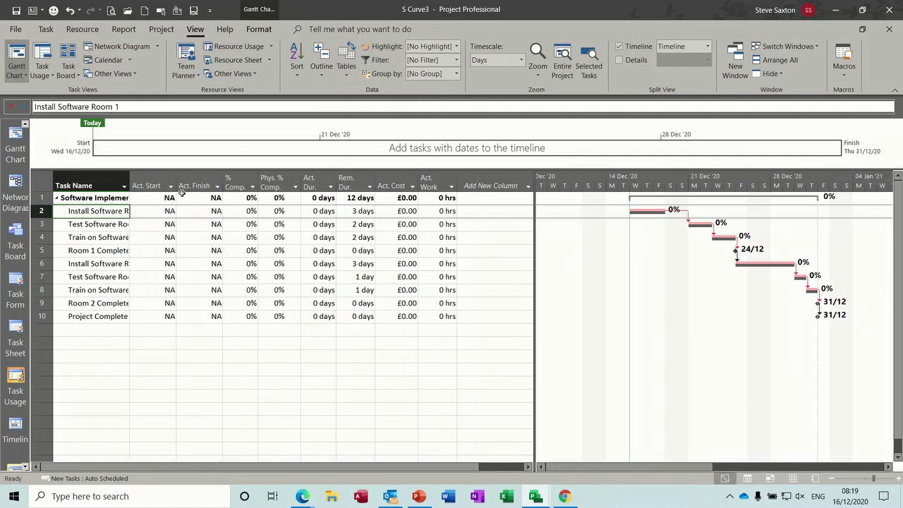
pyautogui.doubleClick(130, 180)
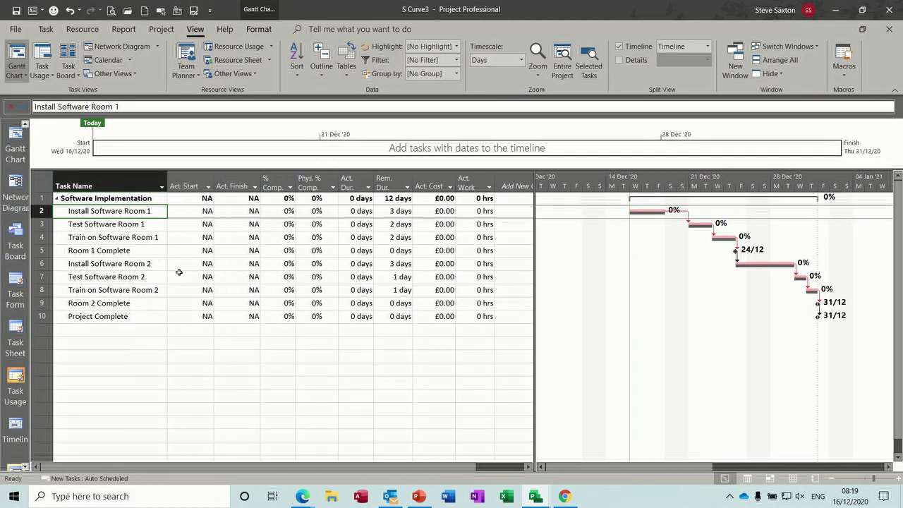
# Insert a Baseline Start column before the Act. Start column
pyautogui.rightClick(180, 183)
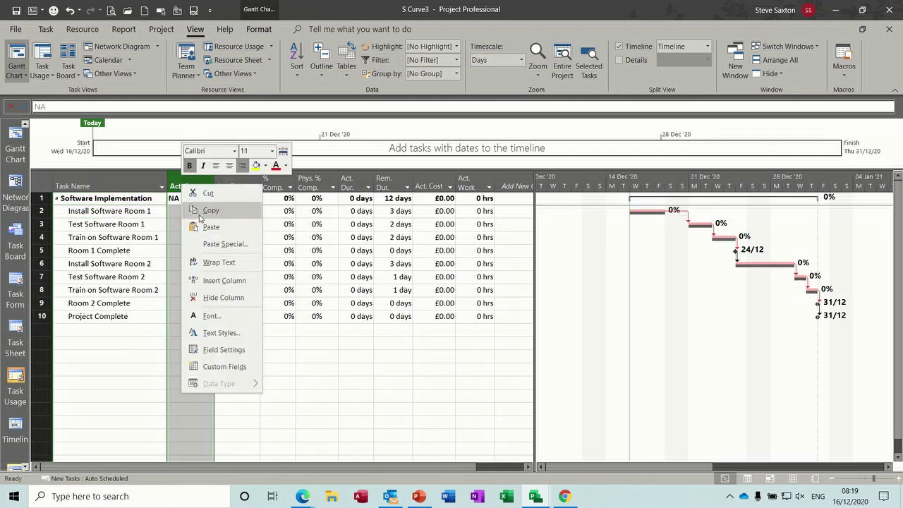
pyautogui.click(213, 281)
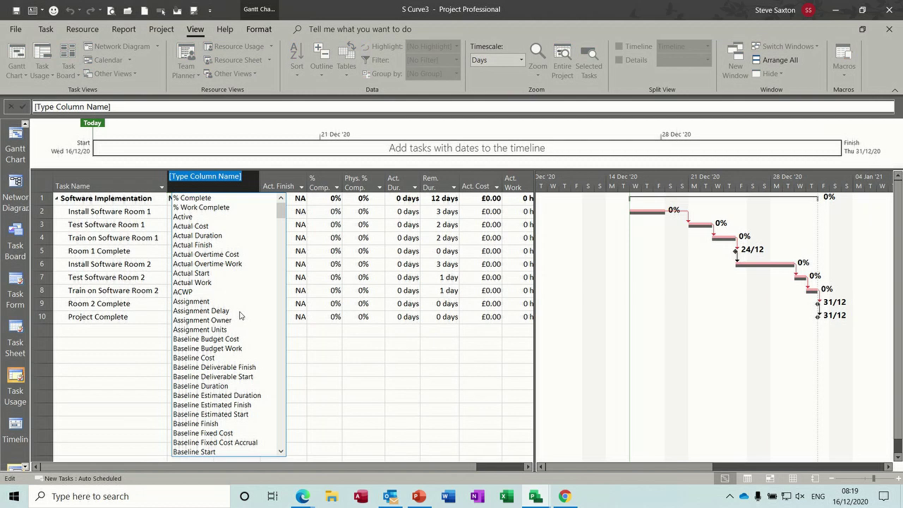
pyautogui.write('ba')
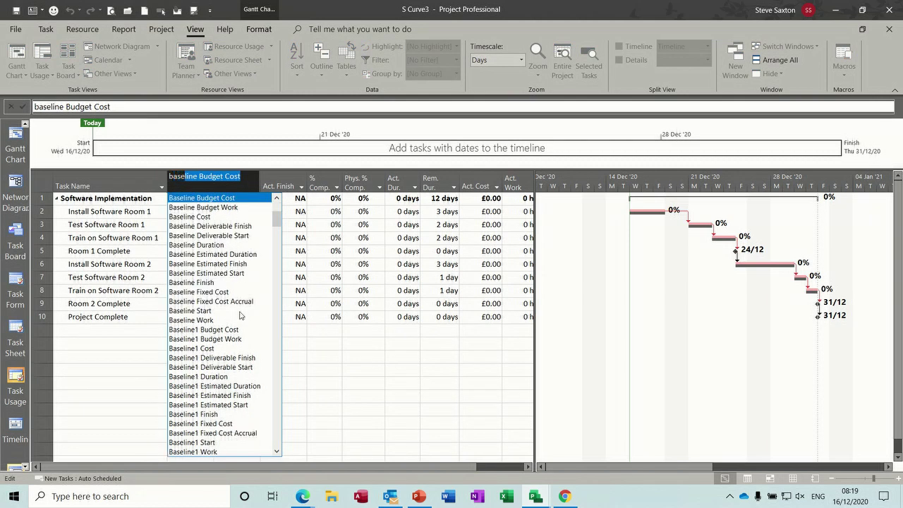
pyautogui.write('se')
pyautogui.click(215, 310)
pyautogui.press('Return')
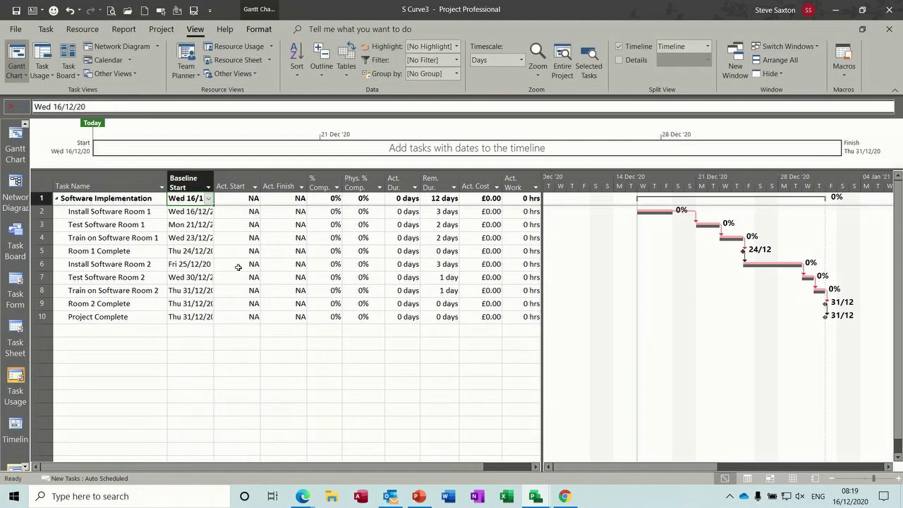
pyautogui.rightClick(237, 181)
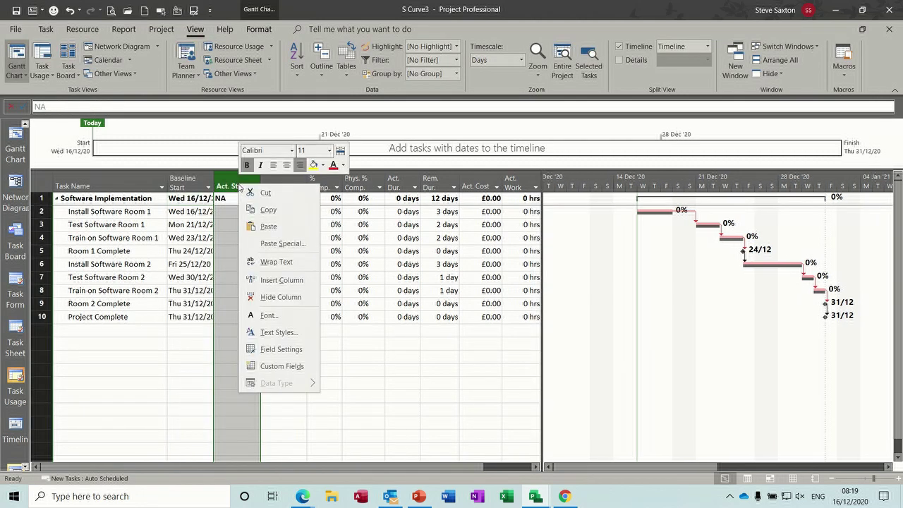
pyautogui.click(258, 279)
pyautogui.write('baseline Budget Cost')
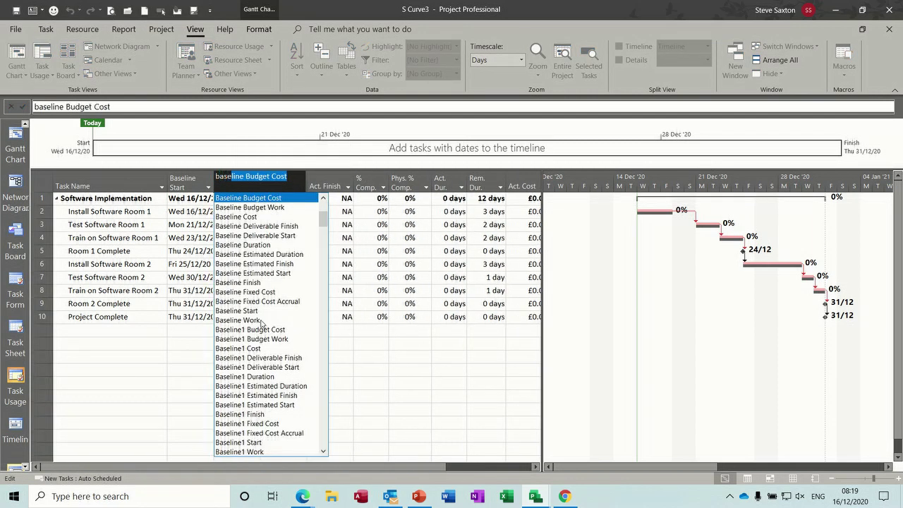
pyautogui.click(265, 415)
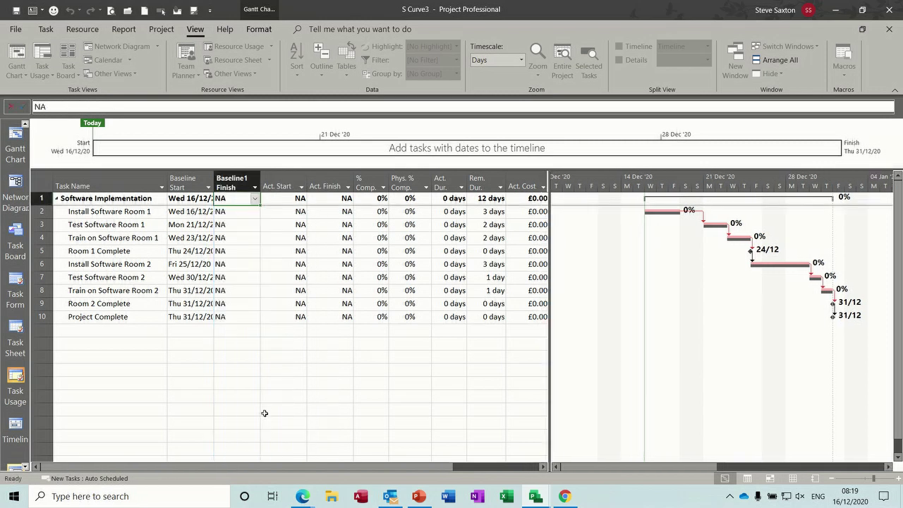
pyautogui.click(231, 180)
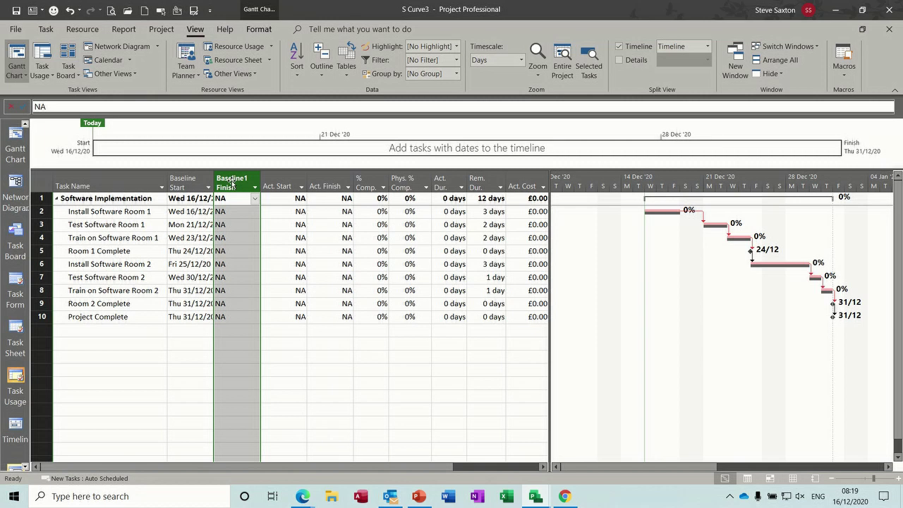
pyautogui.press('Delete')
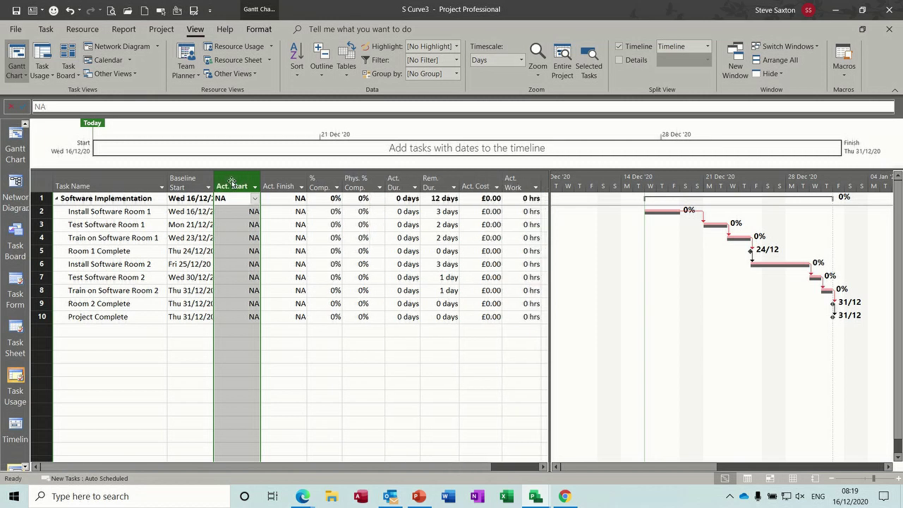
# Insert a Baseline Finish column between the Baseline Start and Act. Start columns
pyautogui.rightClick(232, 182)
pyautogui.click(253, 279)
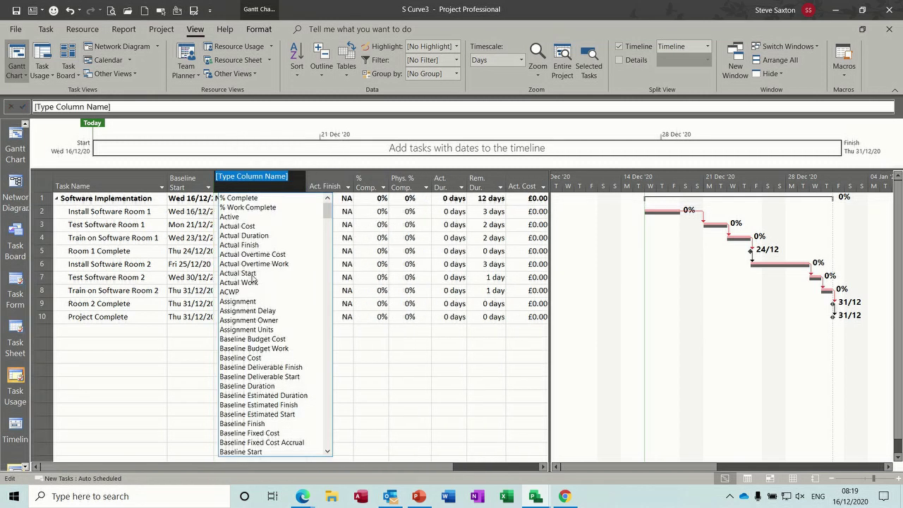
pyautogui.write('ba')
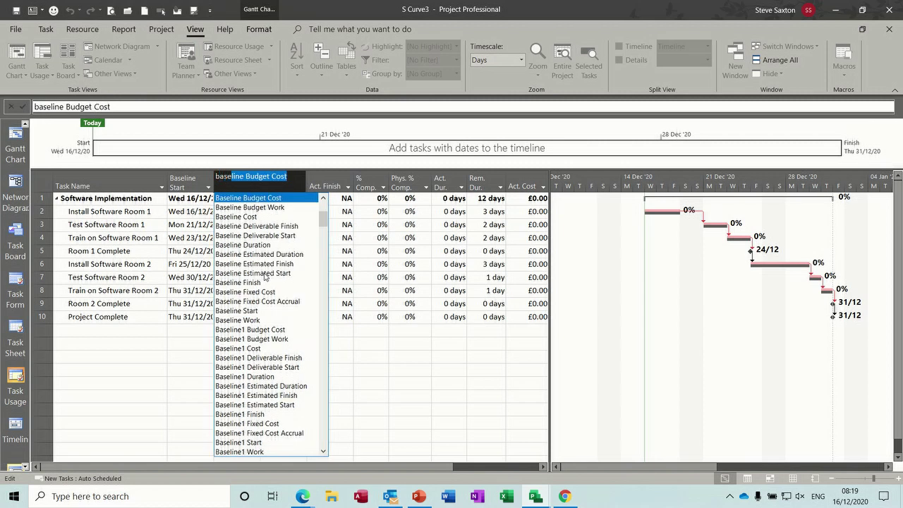
pyautogui.write('se')
pyautogui.click(247, 282)
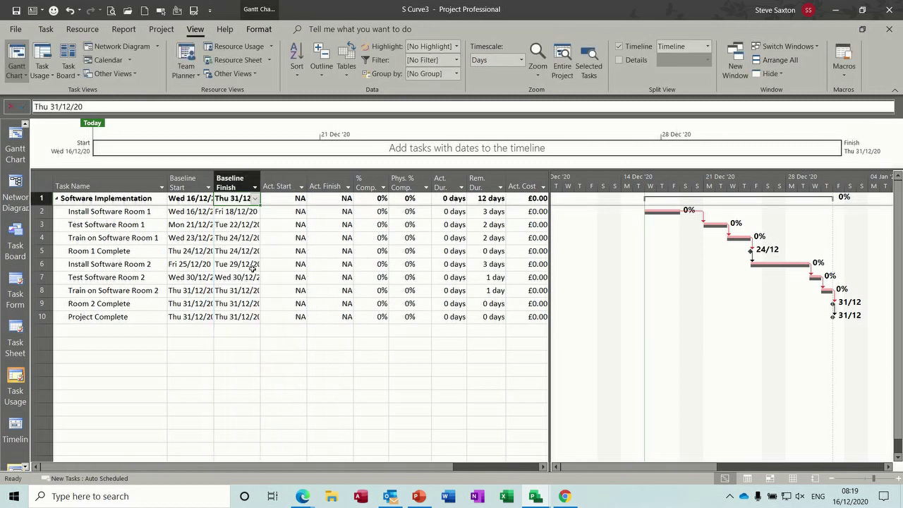
# Insert a Baseline Duration column before Act. Start and widen the table area until the Act. Work column shows
pyautogui.rightClick(279, 178)
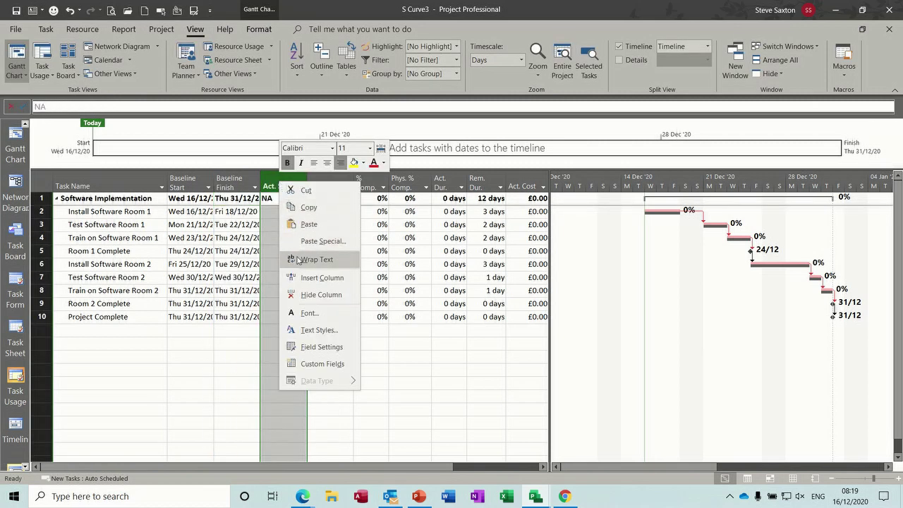
pyautogui.click(300, 277)
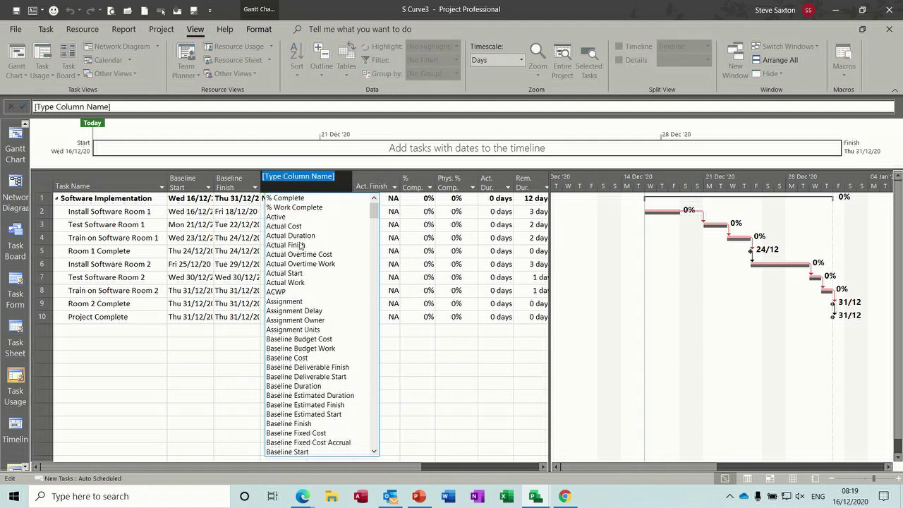
pyautogui.write('baseline Budget Cost')
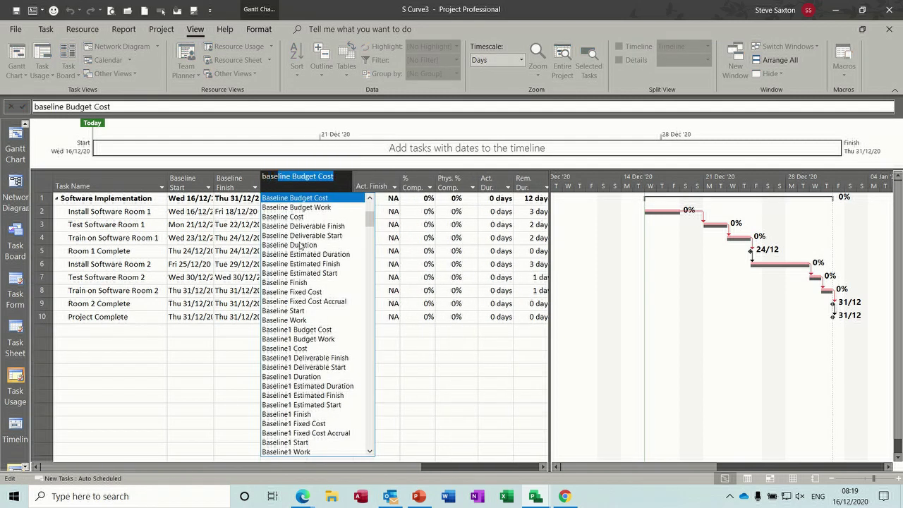
pyautogui.click(300, 245)
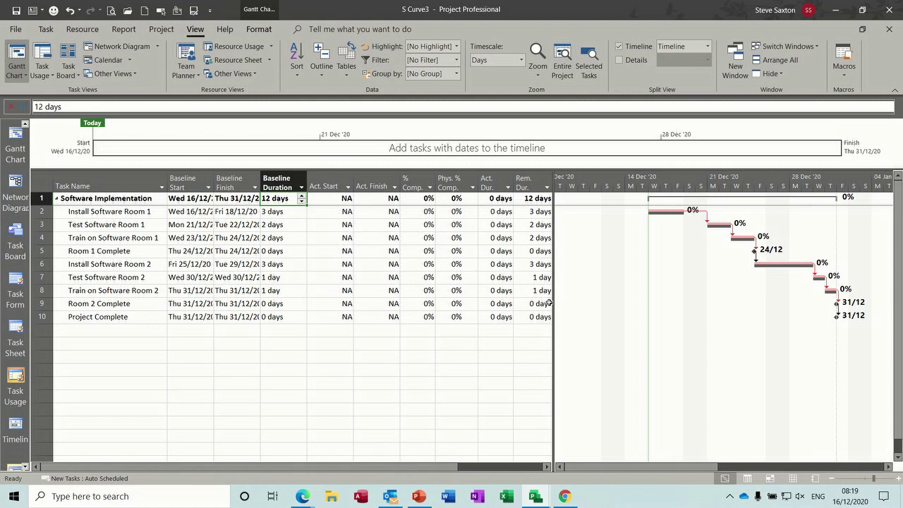
pyautogui.moveTo(555, 303); pyautogui.dragTo(675, 304)
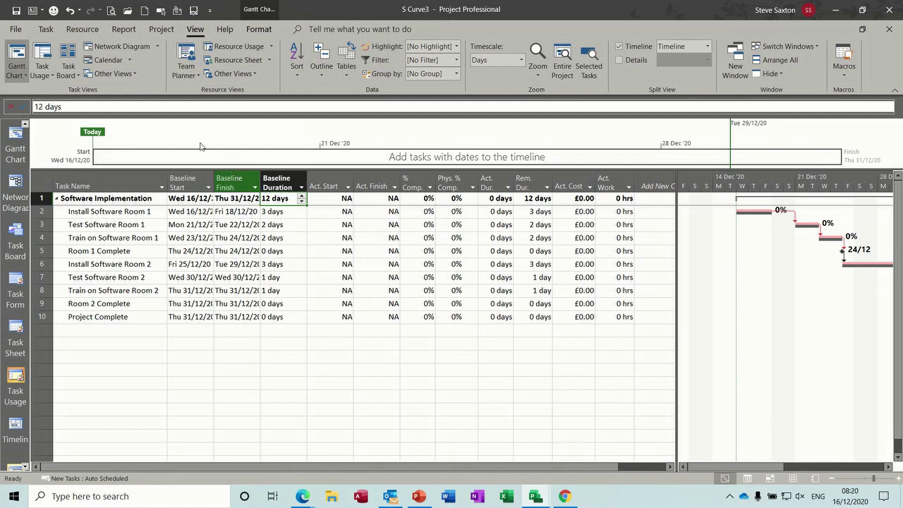
# Create a new chart report named S Curve, and move its chart up and left below the title and widen it
pyautogui.click(125, 29)
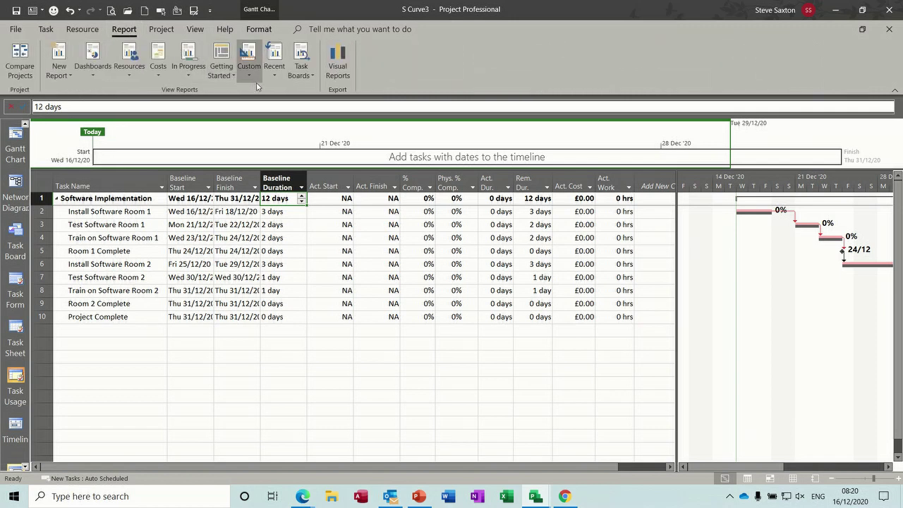
pyautogui.click(59, 58)
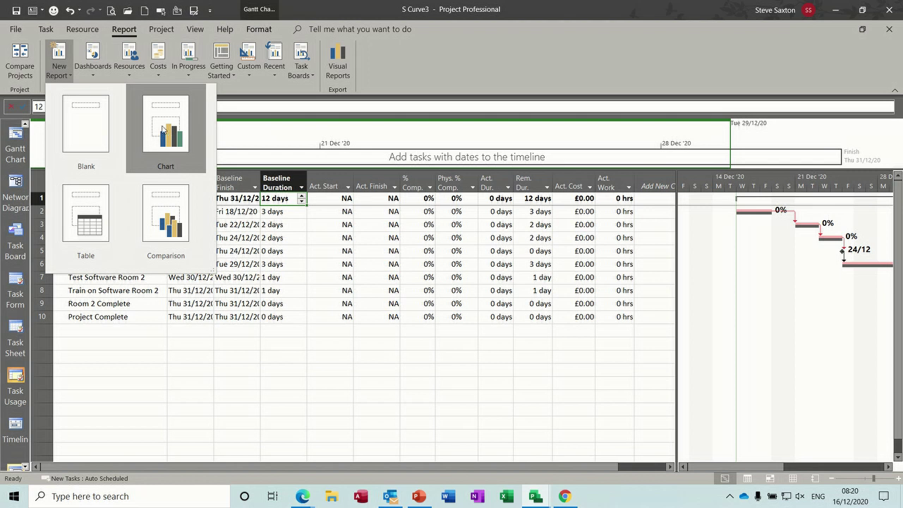
pyautogui.click(162, 130)
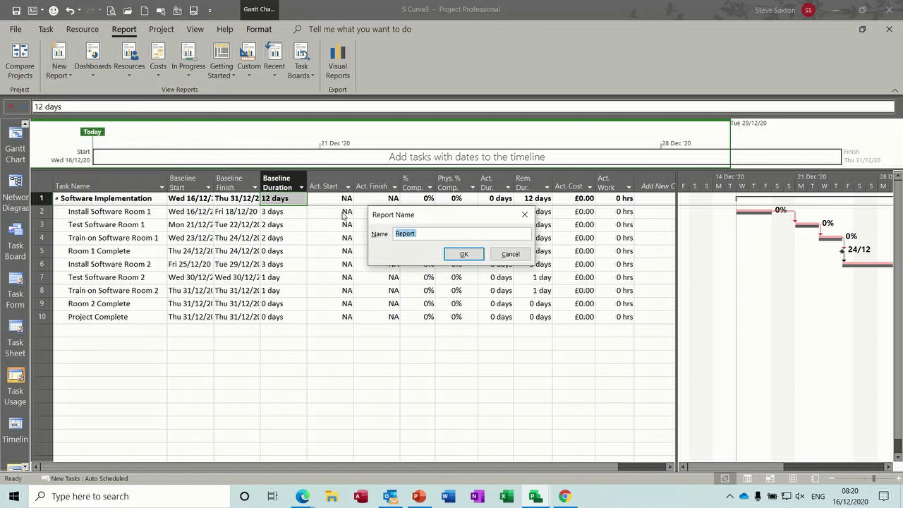
pyautogui.write('S Curve')
pyautogui.click(464, 254)
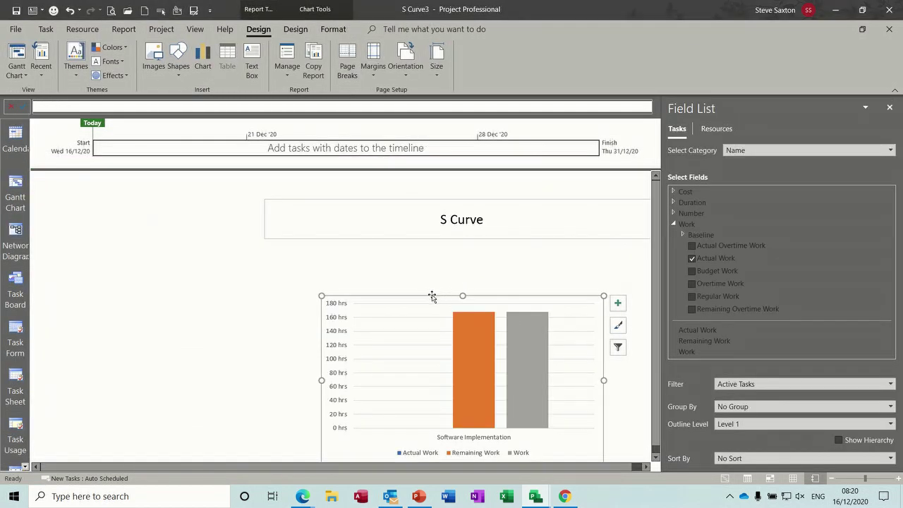
pyautogui.moveTo(431, 294); pyautogui.dragTo(183, 249)
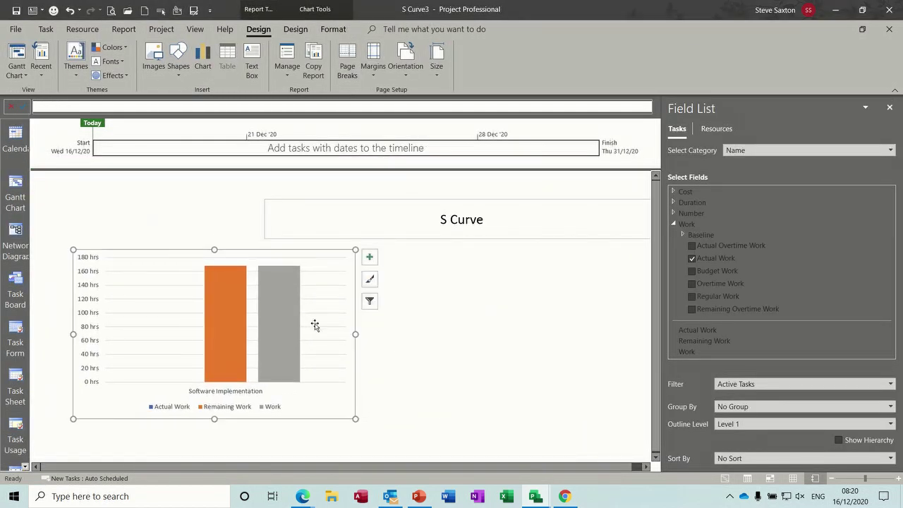
pyautogui.moveTo(353, 334); pyautogui.dragTo(635, 367)
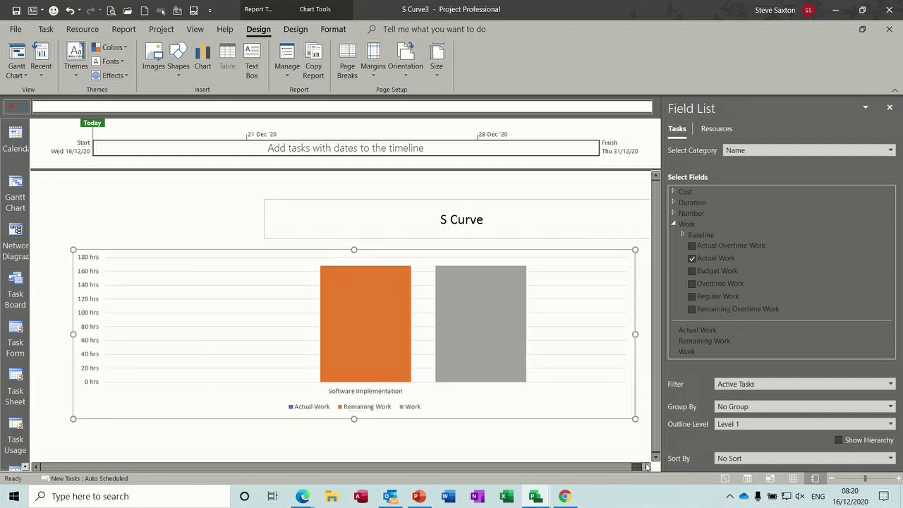
# Set the S Curve chart's category to Time
pyautogui.click(647, 466)
pyautogui.click(648, 466)
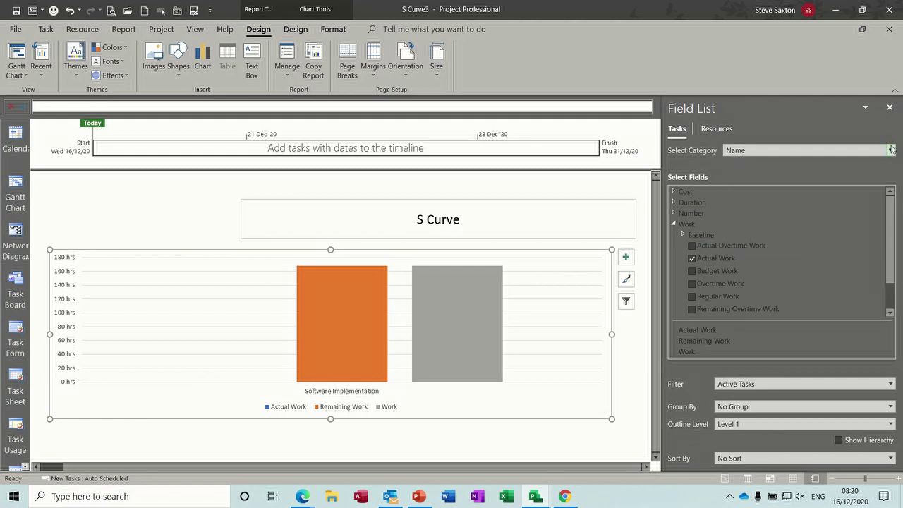
pyautogui.click(890, 150)
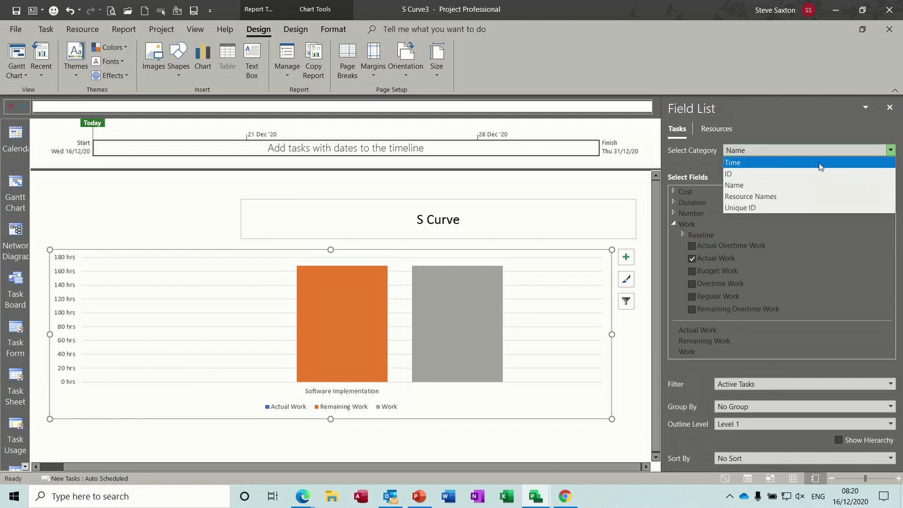
pyautogui.click(821, 166)
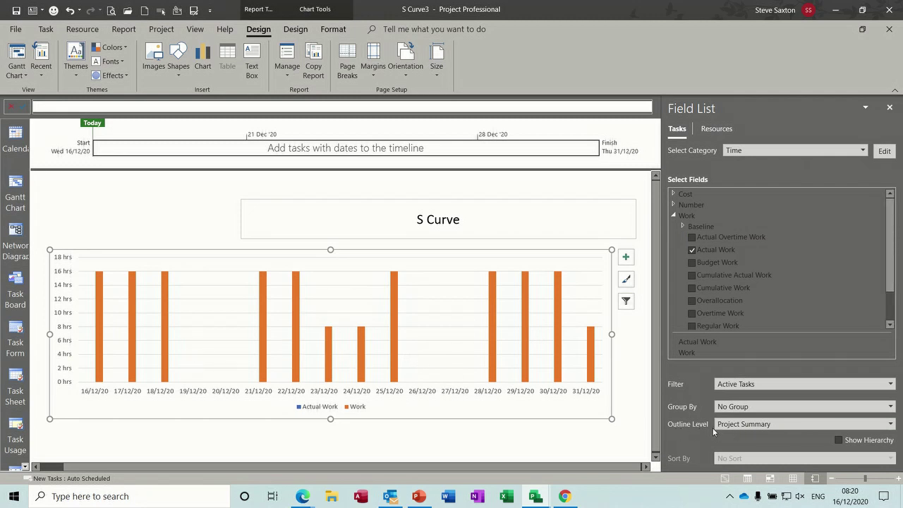
# Try the All Subtasks outline level on the chart, and return it to Project Summary
pyautogui.click(891, 424)
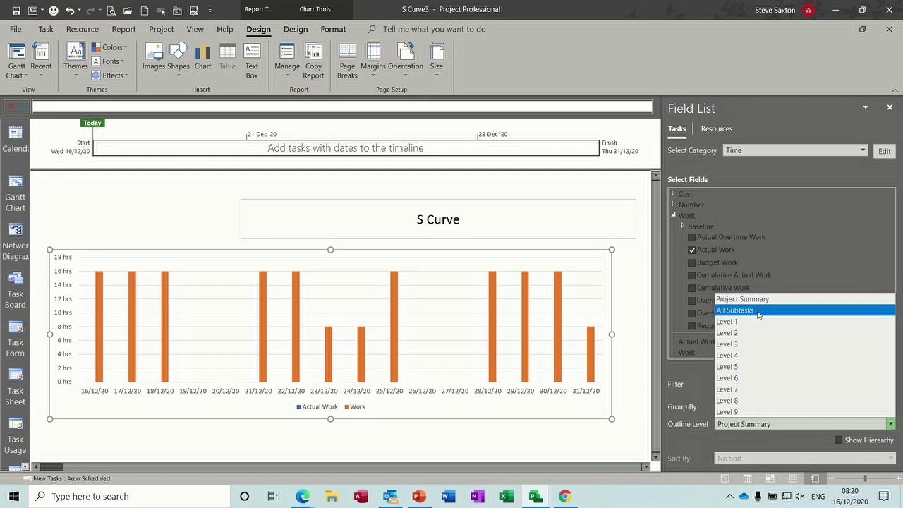
pyautogui.click(754, 310)
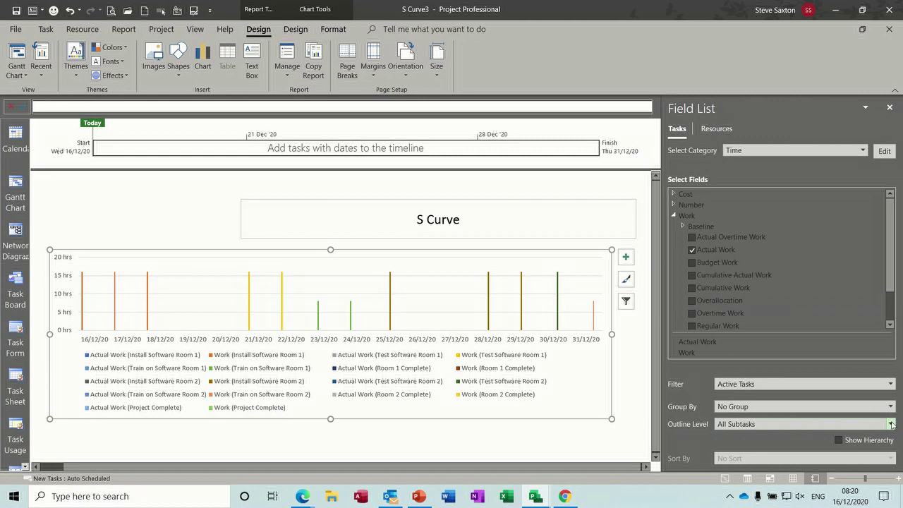
pyautogui.click(891, 424)
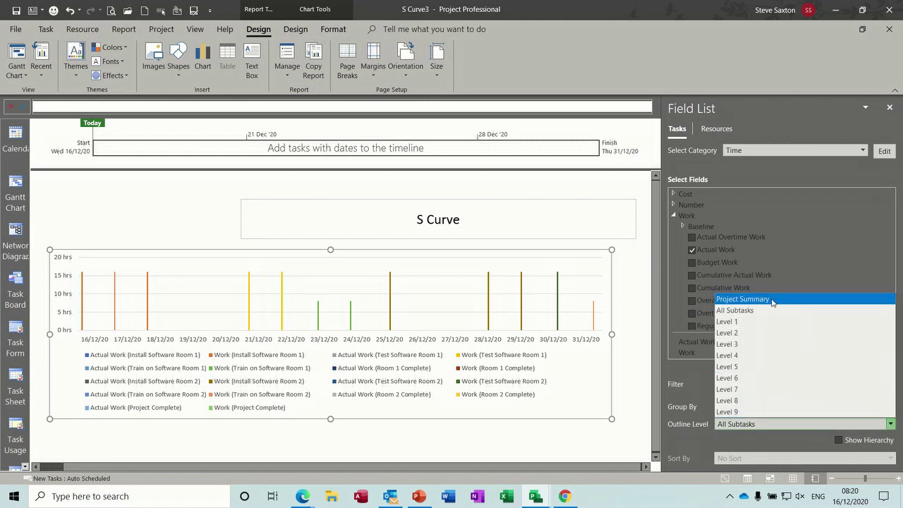
pyautogui.click(773, 299)
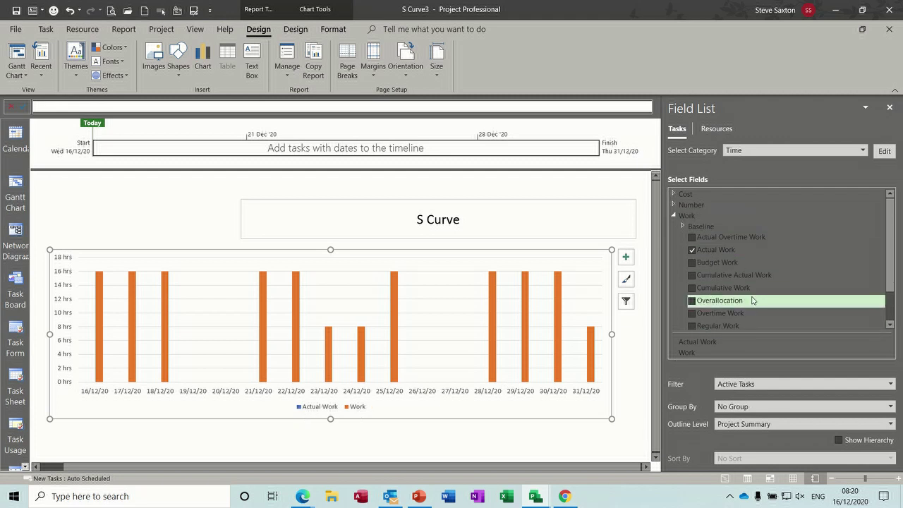
# Remove the Actual Work and Work fields from the chart
pyautogui.click(692, 251)
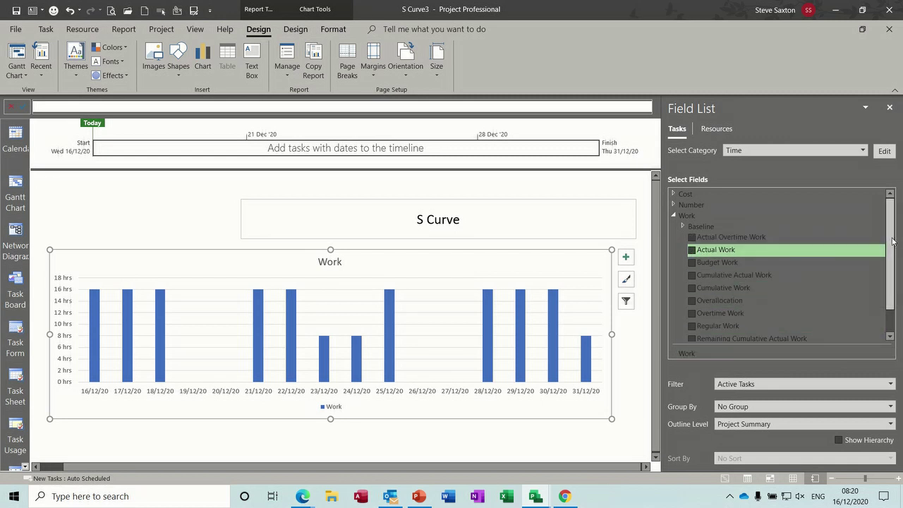
pyautogui.scroll(-1, 890, 268)
pyautogui.click(692, 335)
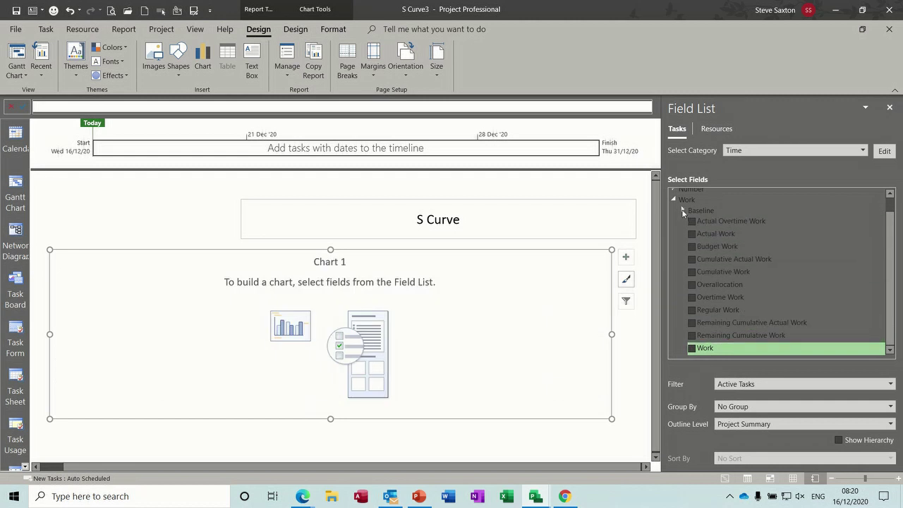
pyautogui.click(683, 210)
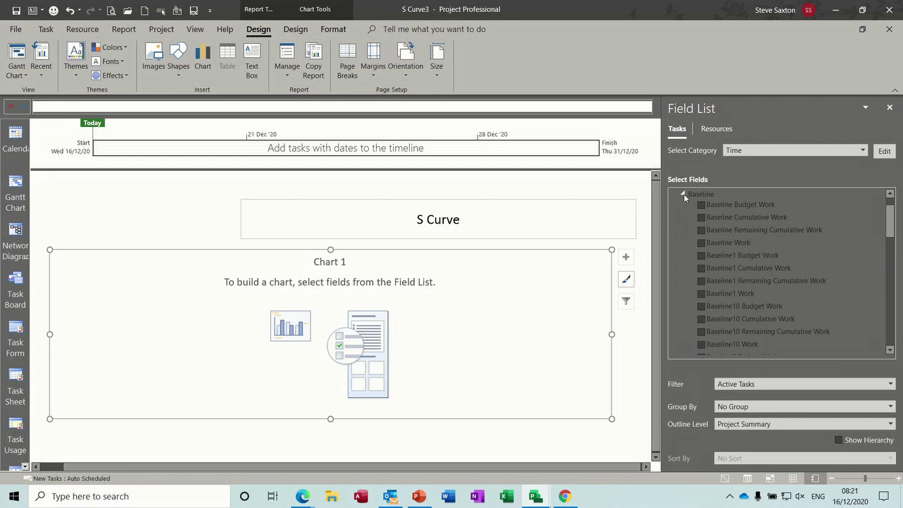
pyautogui.click(683, 193)
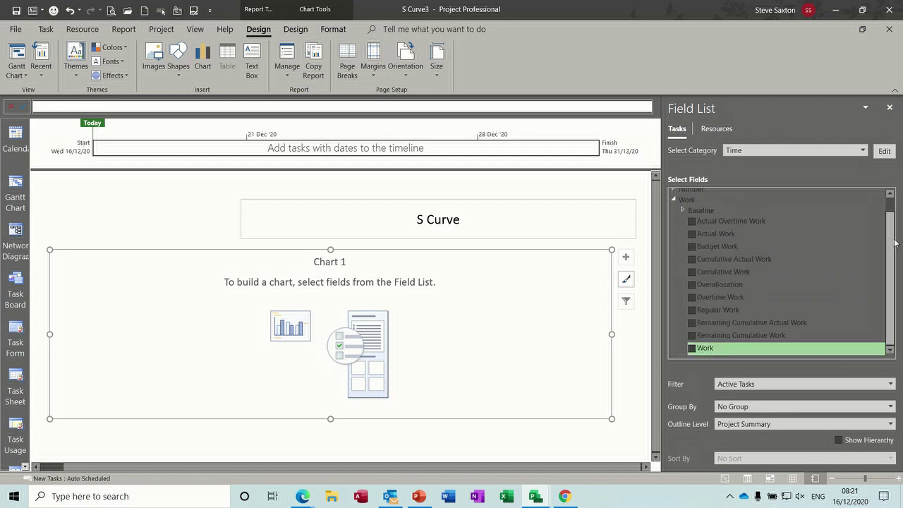
pyautogui.scroll(1, 894, 242)
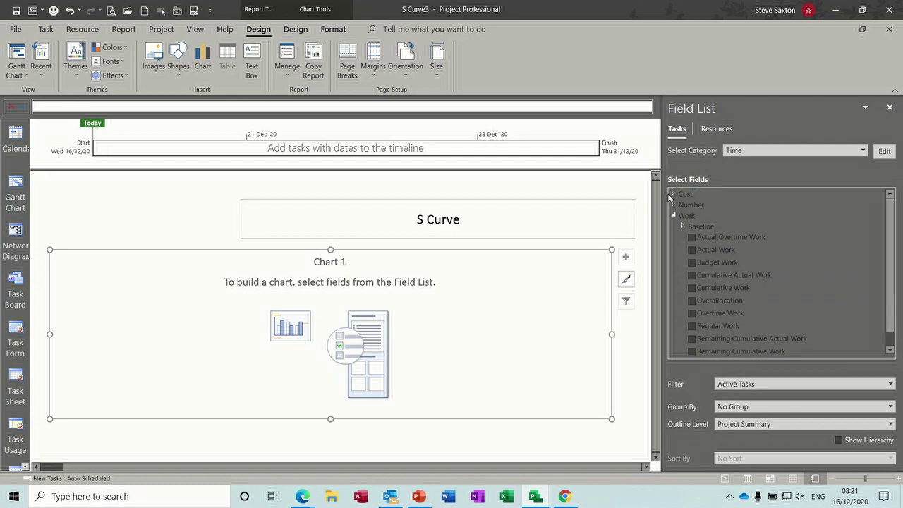
# Add the cost fields ACWP, BCWP and BCWS to the chart
pyautogui.click(673, 194)
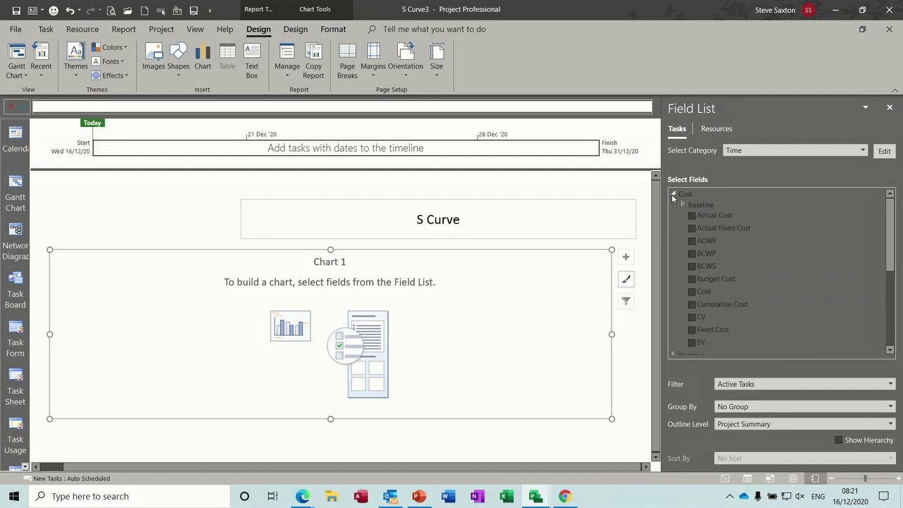
pyautogui.click(692, 242)
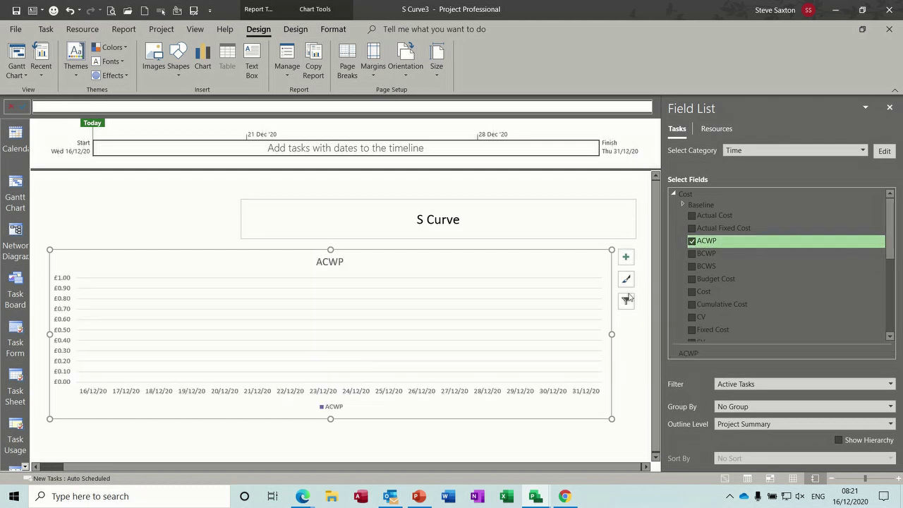
pyautogui.click(692, 255)
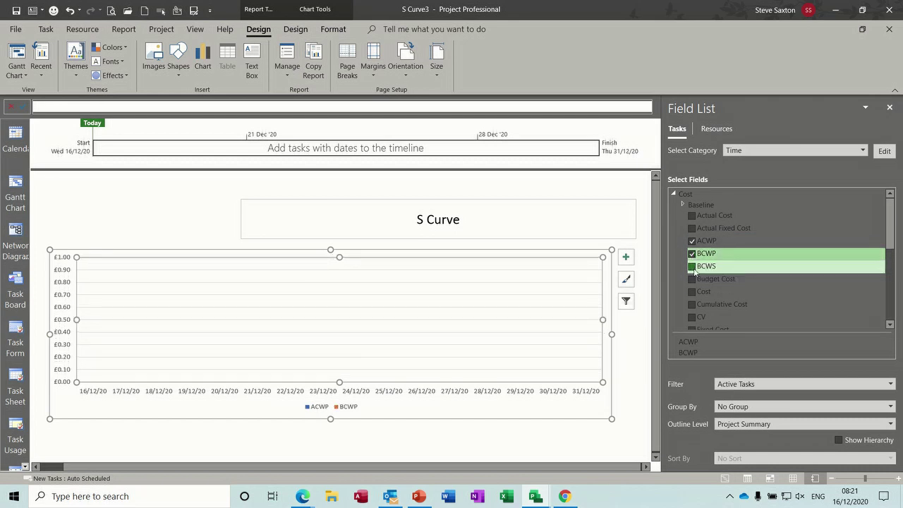
pyautogui.click(692, 266)
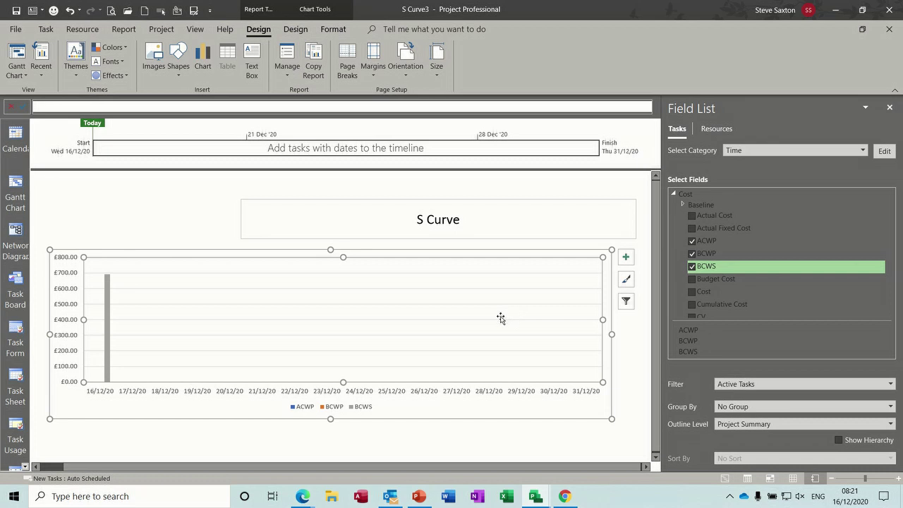
# Change the chart type of the ACWP, BCWP and BCWS series to Line with Markers
pyautogui.click(290, 31)
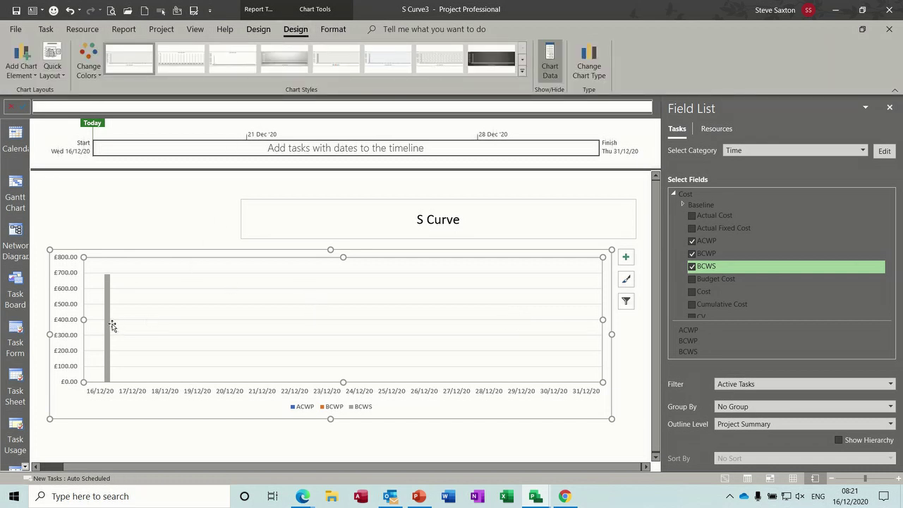
pyautogui.click(108, 326)
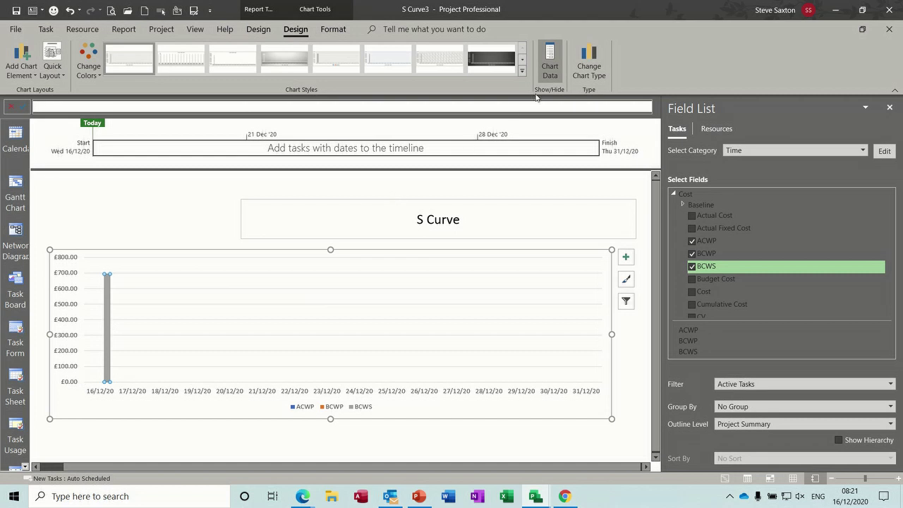
pyautogui.click(588, 65)
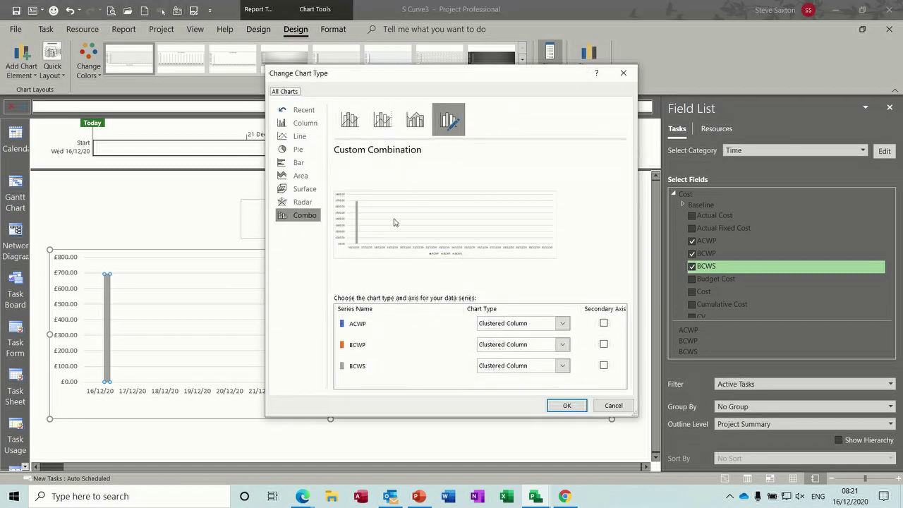
pyautogui.click(562, 324)
pyautogui.click(585, 210)
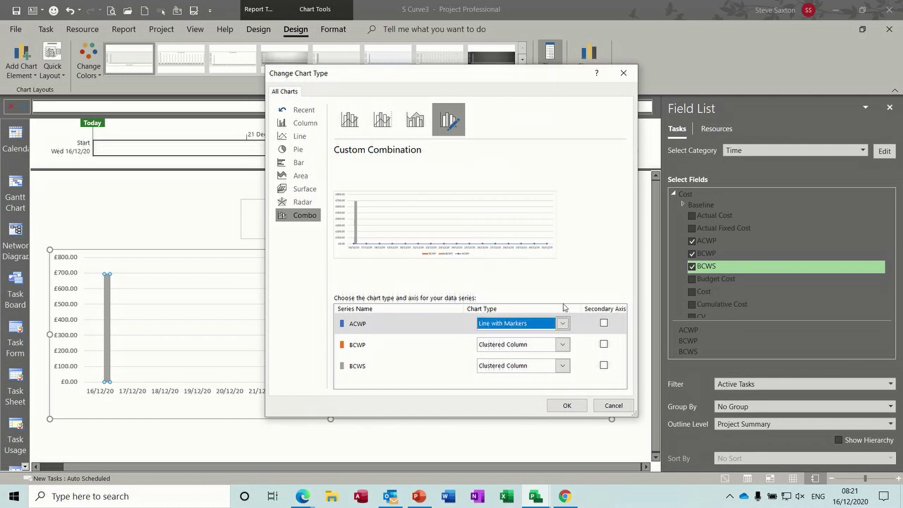
pyautogui.click(562, 345)
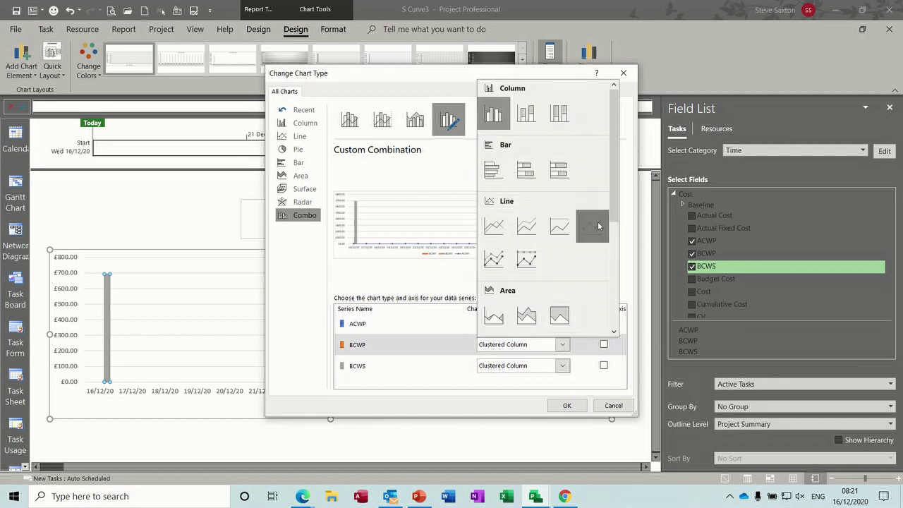
pyautogui.click(598, 224)
pyautogui.click(566, 369)
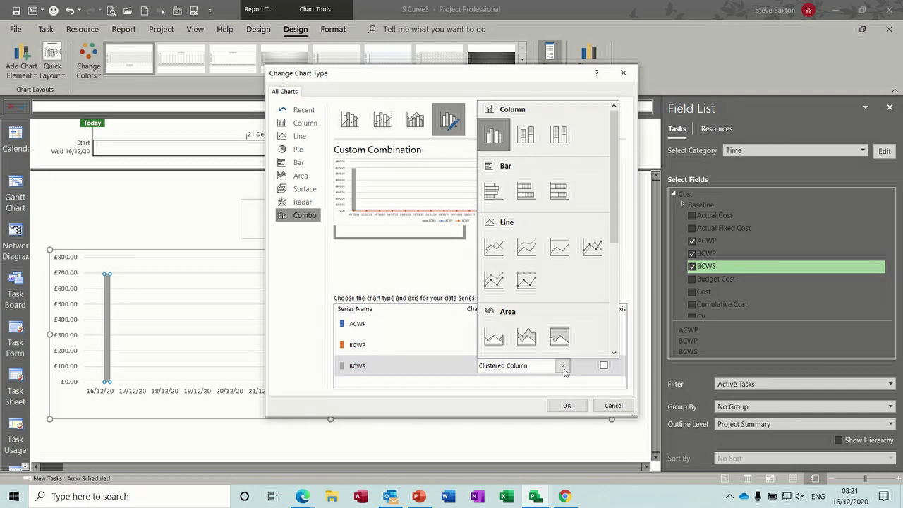
pyautogui.click(598, 249)
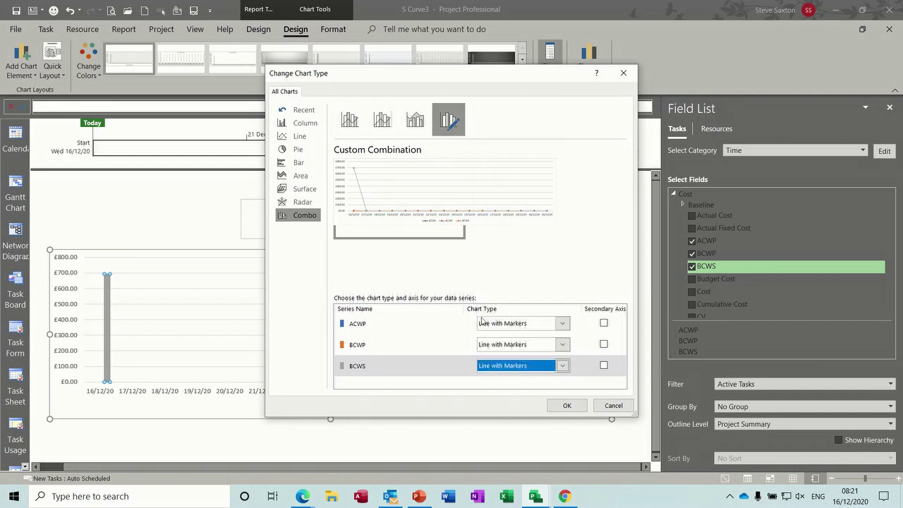
pyautogui.click(565, 408)
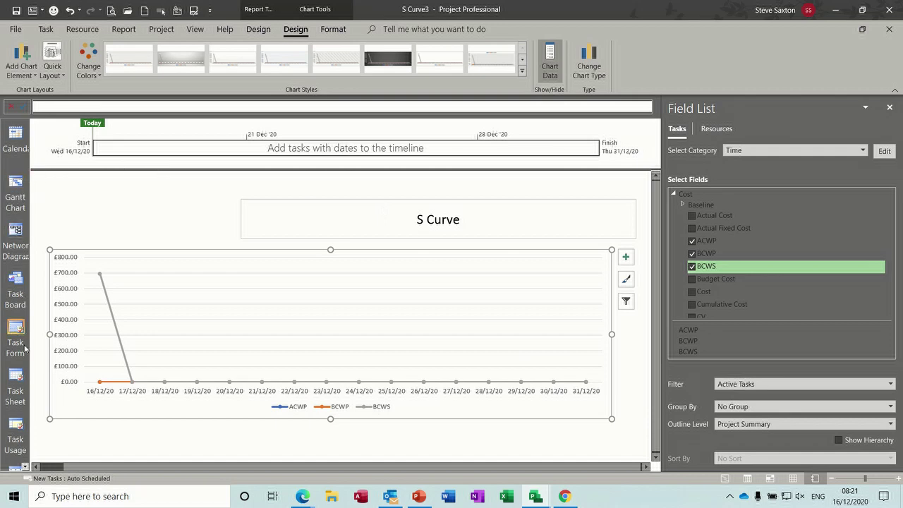
# Switch to the Tracking Gantt view and hide the timeline
pyautogui.click(25, 466)
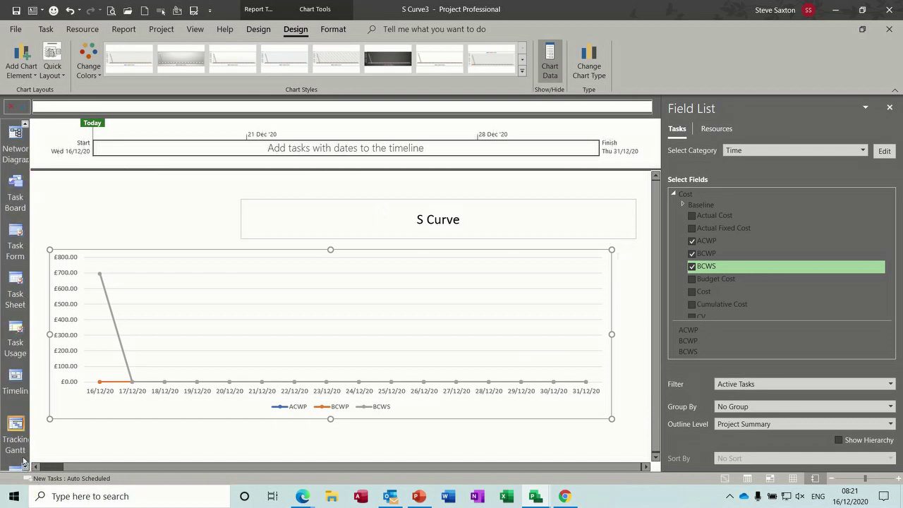
pyautogui.click(14, 426)
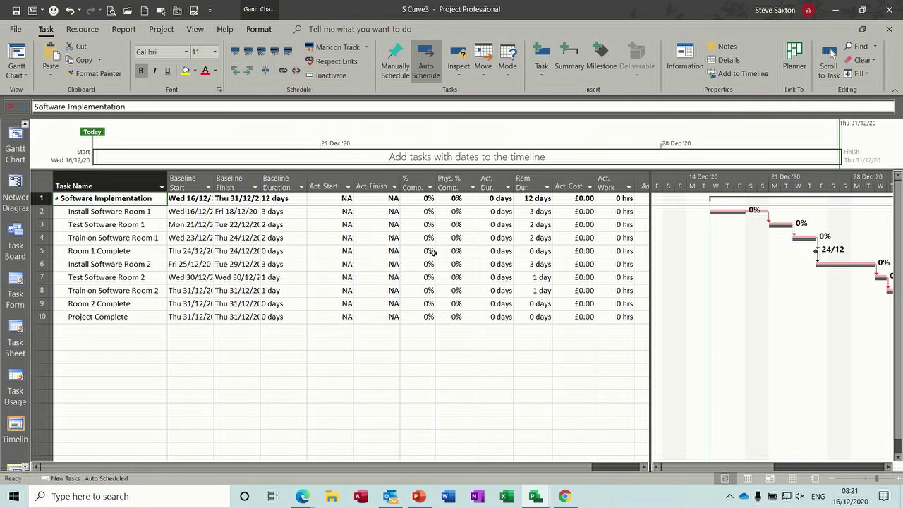
pyautogui.click(196, 31)
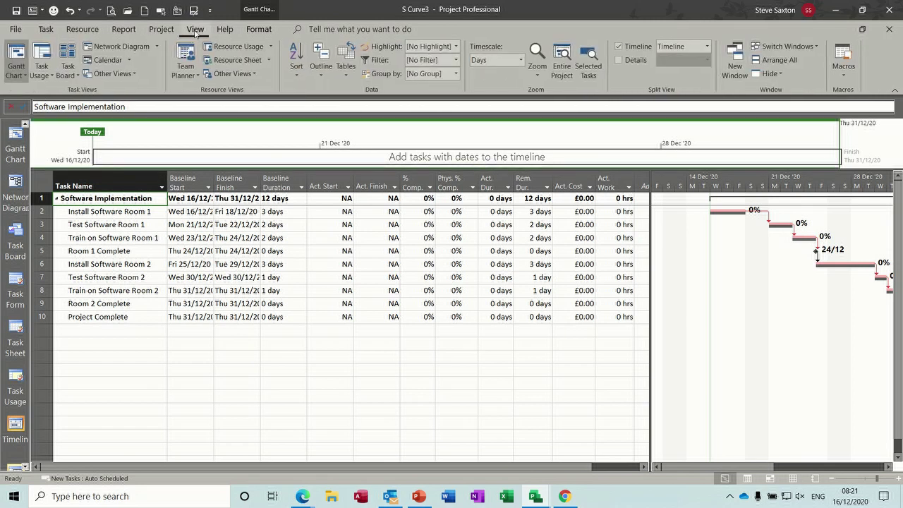
pyautogui.click(618, 46)
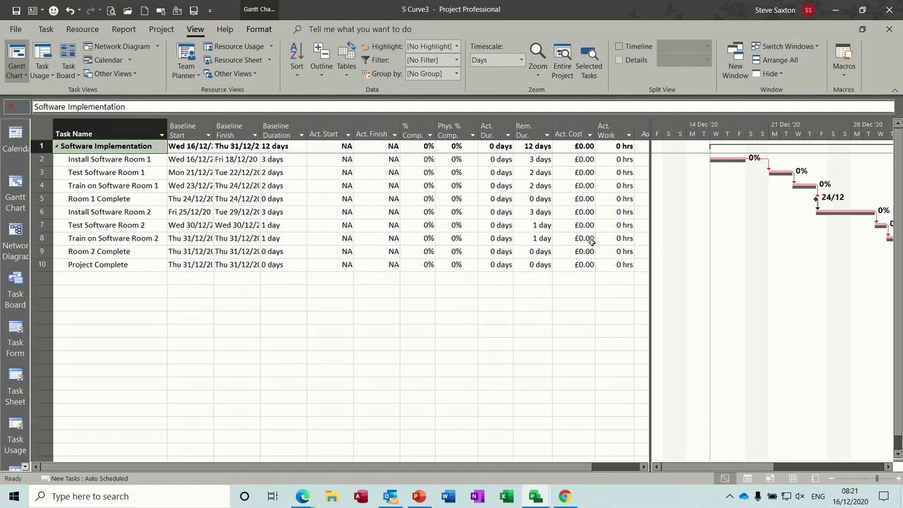
# Widen the table area beyond the Act. Work column and remove the Phys. % Comp. column
pyautogui.moveTo(650, 270); pyautogui.dragTo(683, 271)
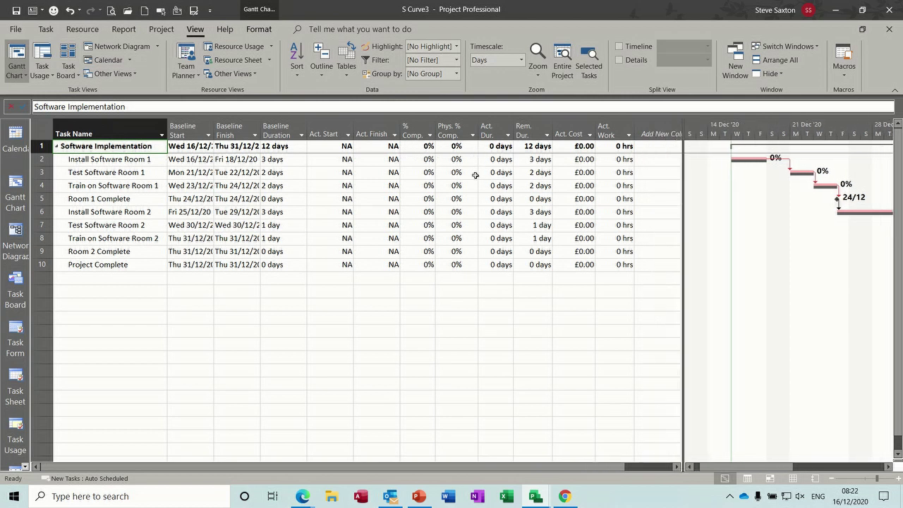
pyautogui.click(450, 127)
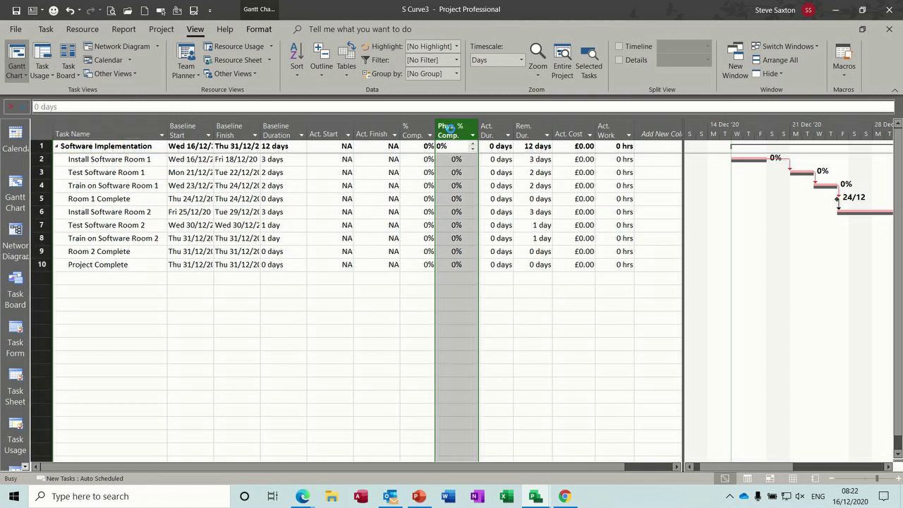
pyautogui.press('Delete')
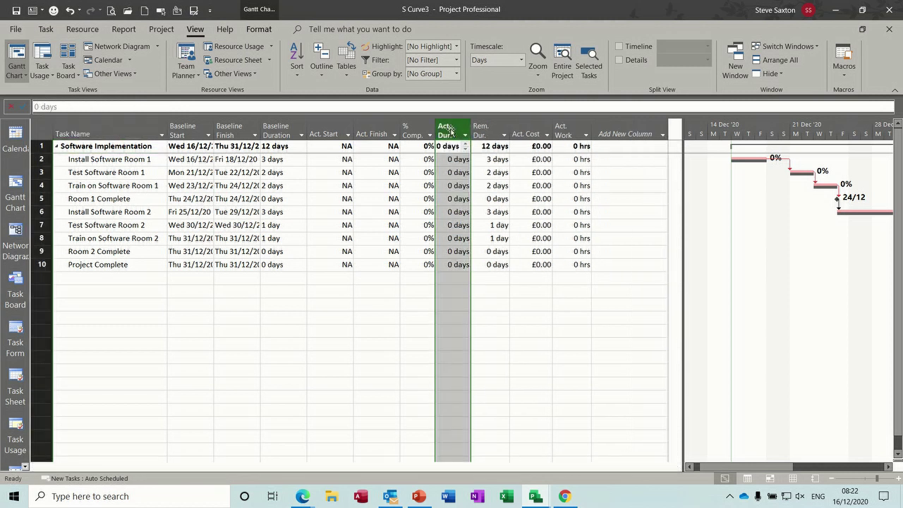
# Set the actual duration of Install Software Room 1 to 4 days
pyautogui.click(417, 159)
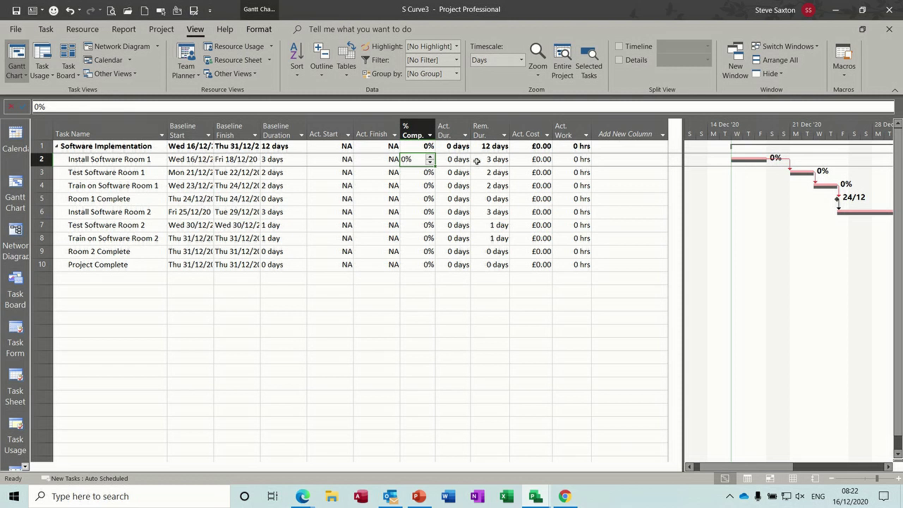
pyautogui.click(450, 160)
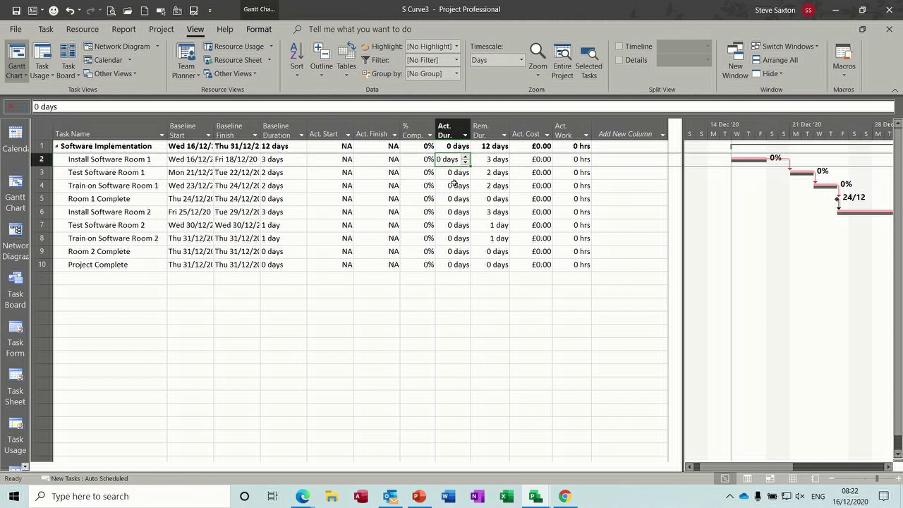
pyautogui.write('4')
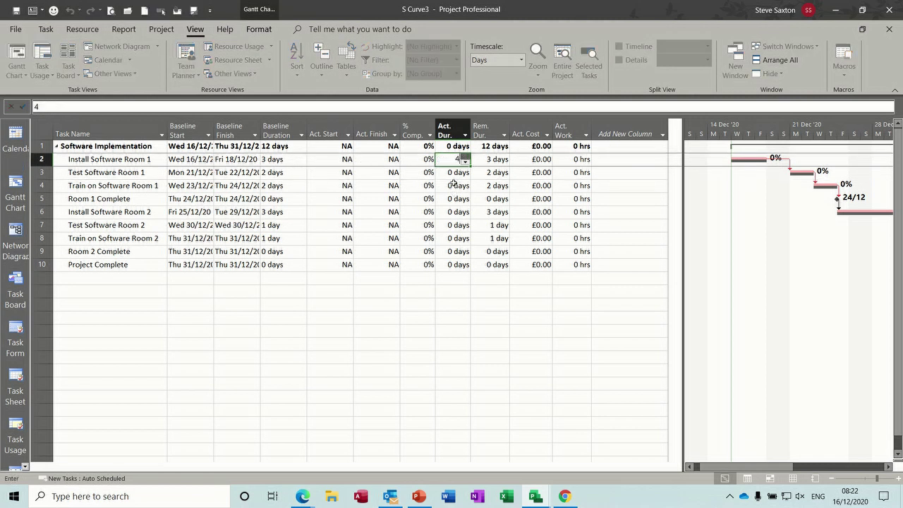
pyautogui.click(456, 183)
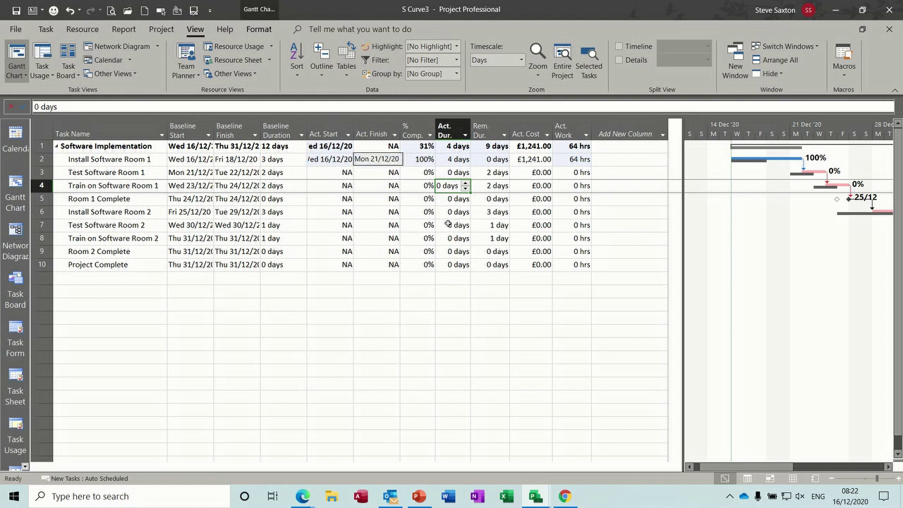
# Set the actual duration of Test Software Room 1 to 3 days
pyautogui.click(454, 174)
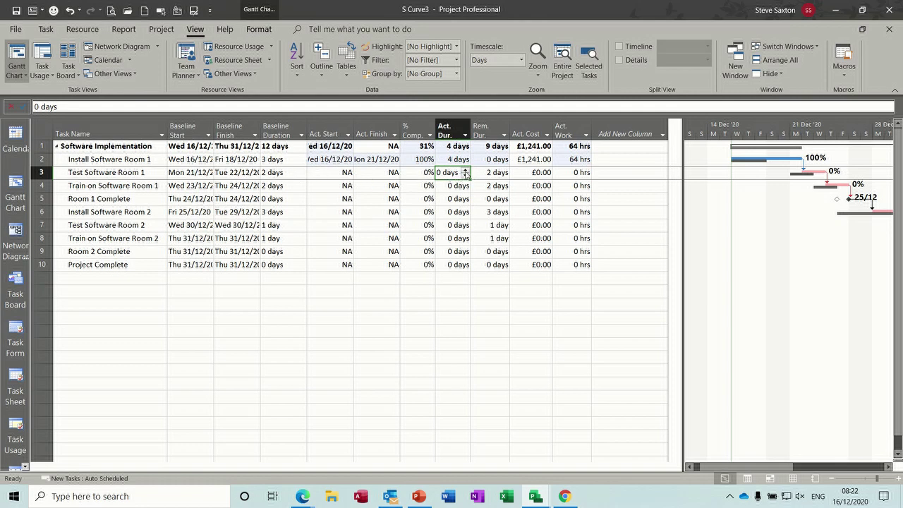
pyautogui.click(465, 171)
pyautogui.click(465, 171)
pyautogui.click(465, 172)
# Set the actual duration of Train on Software Room 1 to 4 days and mark Room 1 Complete as 100% complete
pyautogui.click(456, 186)
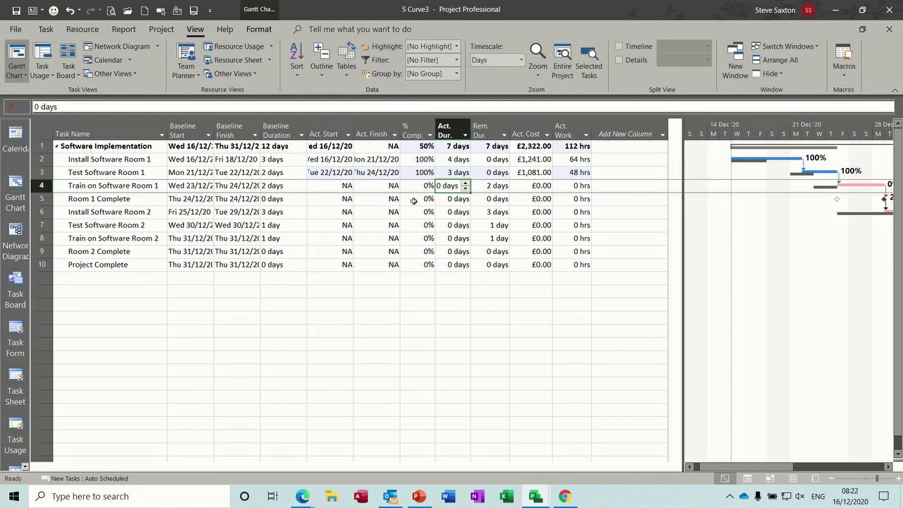
pyautogui.write('4')
pyautogui.click(452, 211)
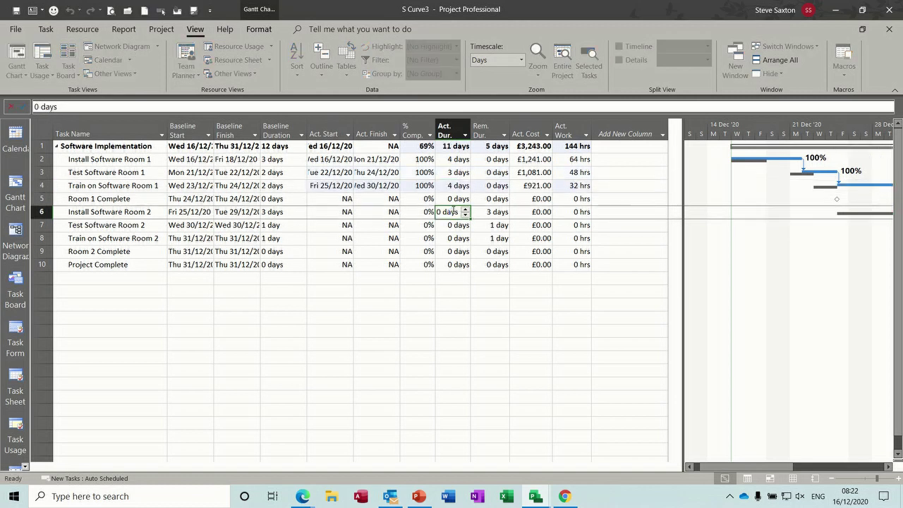
pyautogui.click(414, 199)
pyautogui.write('100')
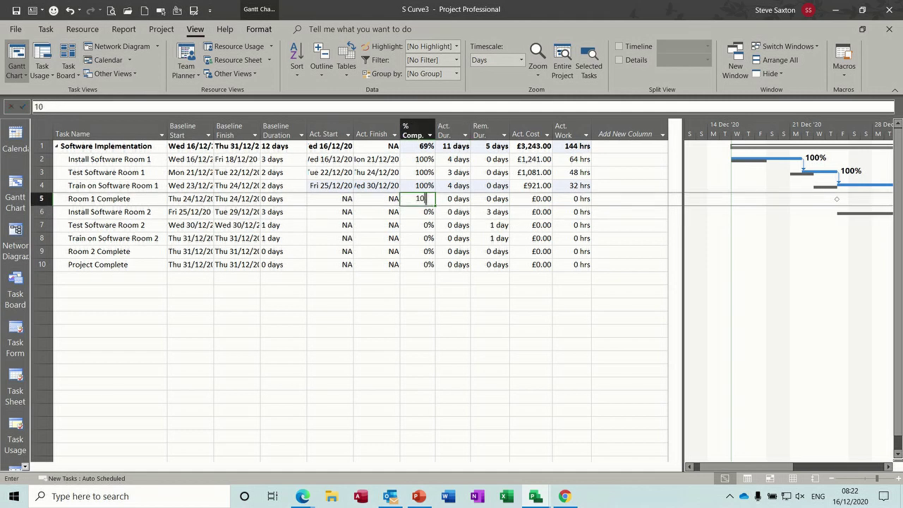
pyautogui.click(414, 211)
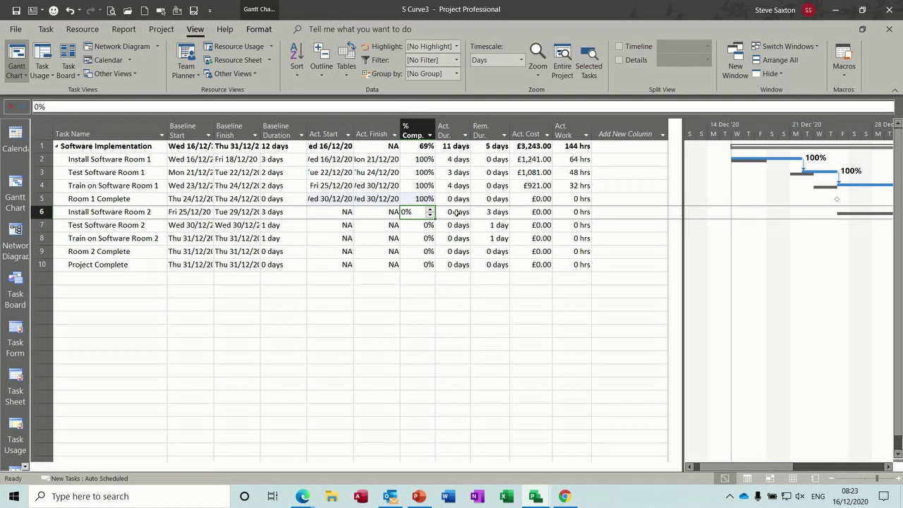
# Set the actual duration of Install Software Room 2 to 4 days and of Test Software Room 2 to 2 days
pyautogui.click(458, 212)
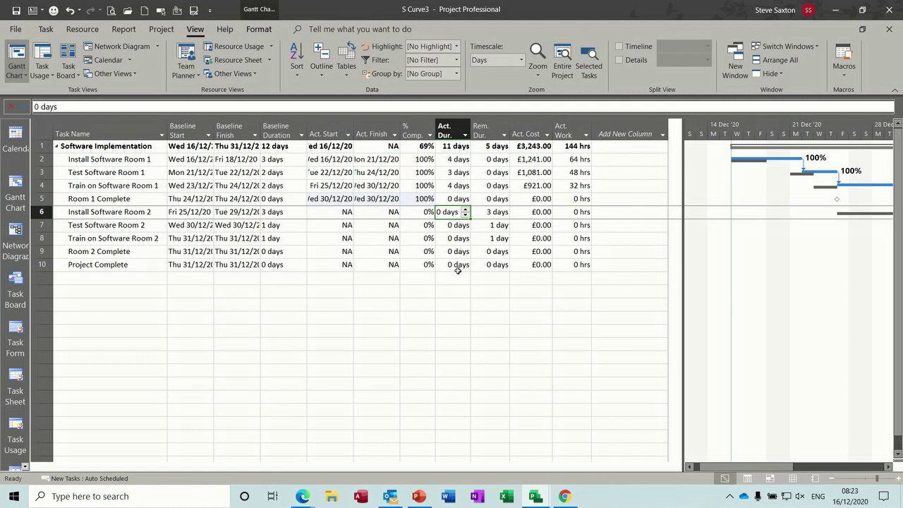
pyautogui.write('4')
pyautogui.press('Return')
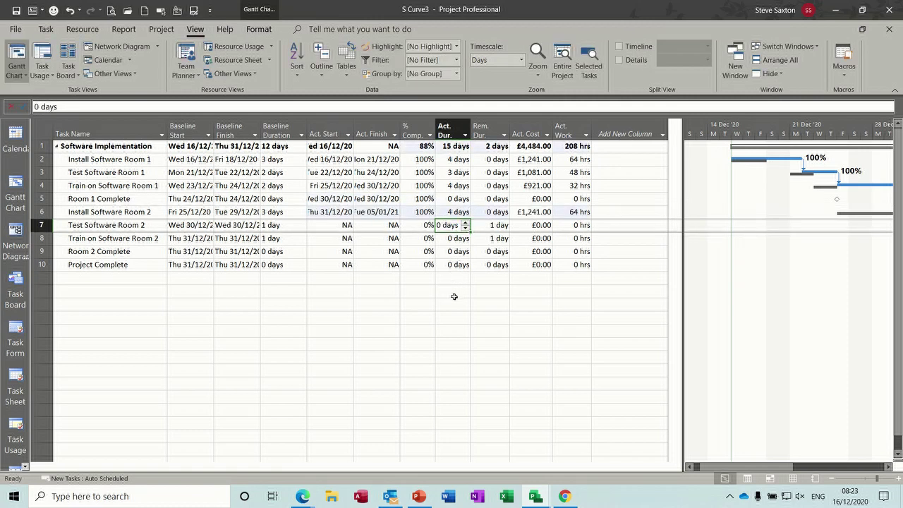
pyautogui.write('2')
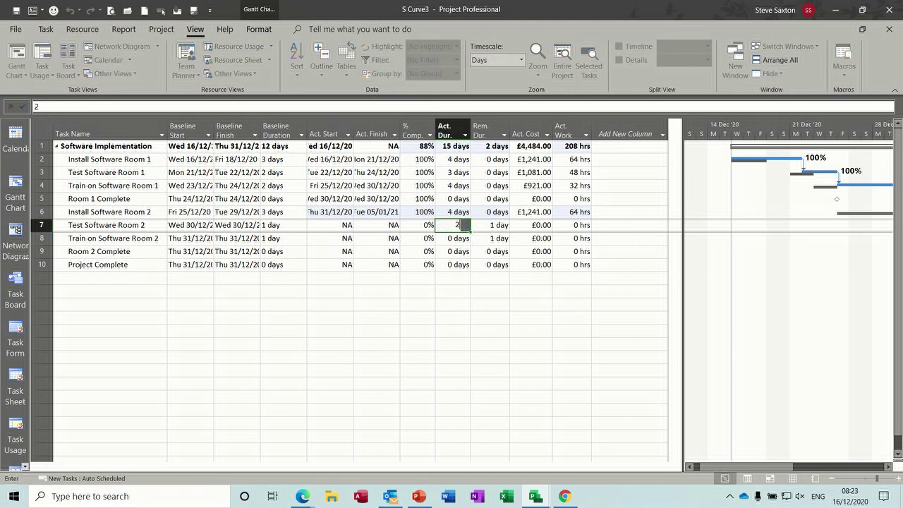
pyautogui.press('Return')
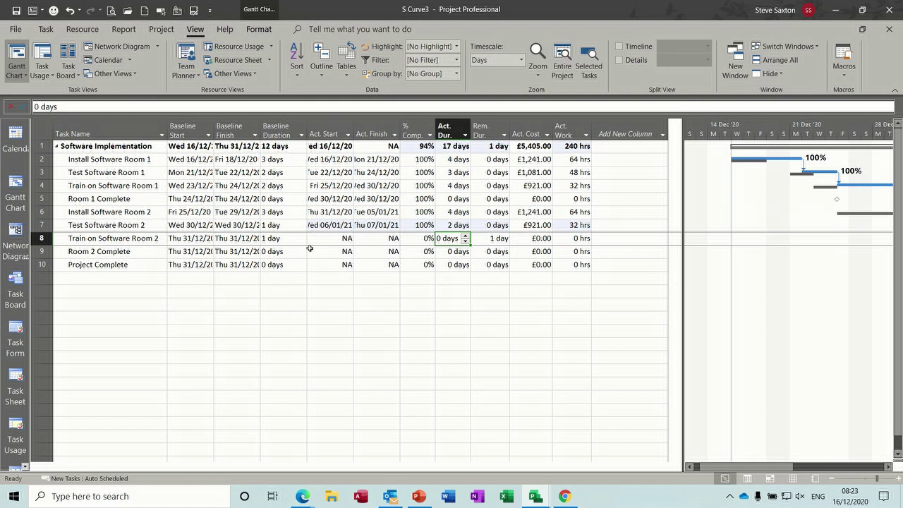
# Open the custom S Curve report and check how the chart plots the tracked progress
pyautogui.click(123, 32)
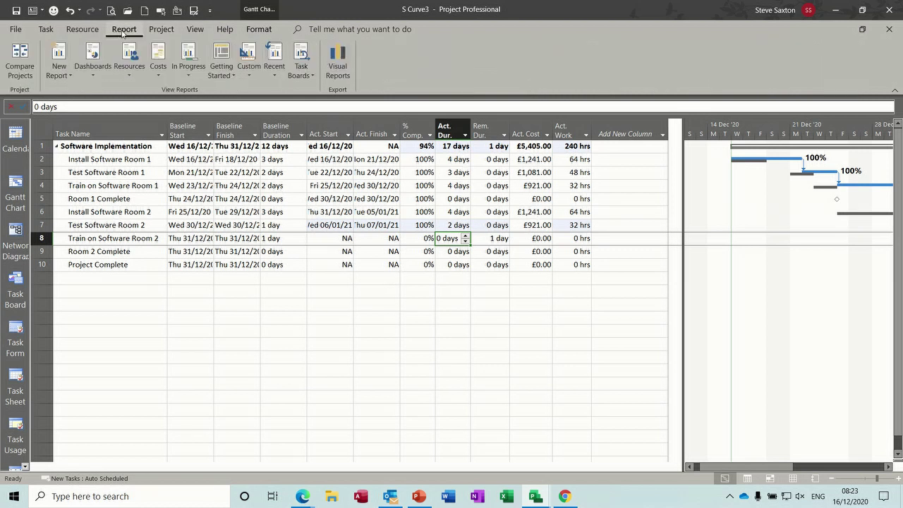
pyautogui.click(251, 67)
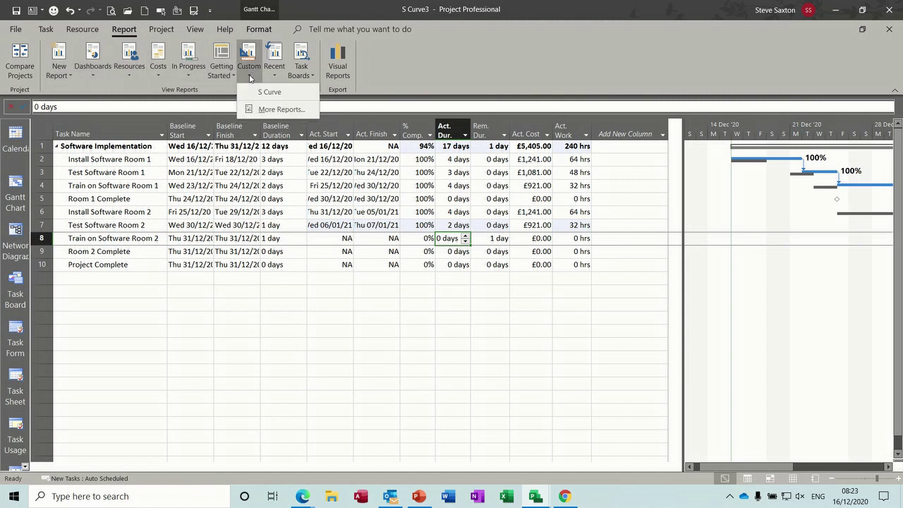
pyautogui.click(270, 92)
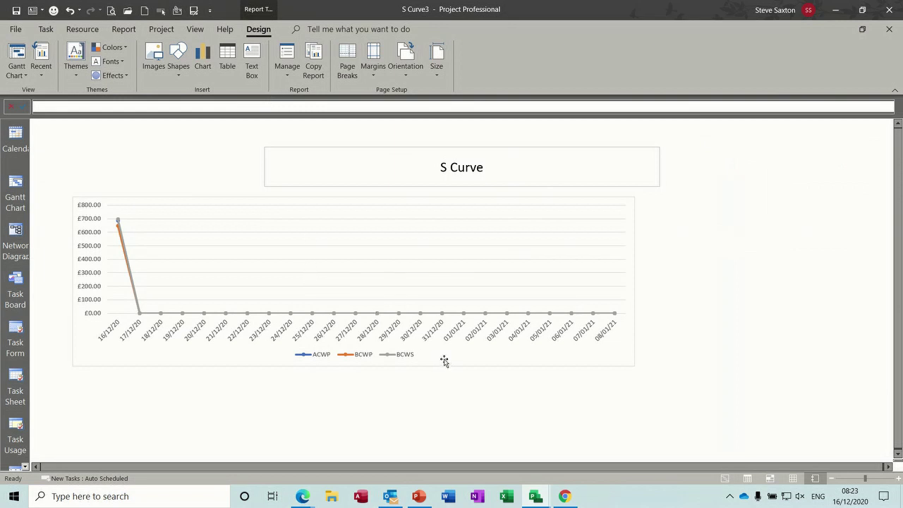
pyautogui.click(419, 355)
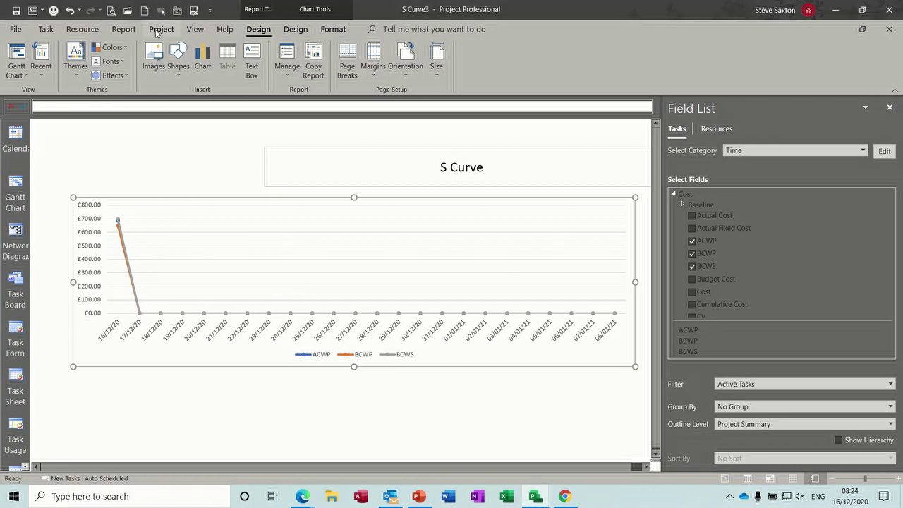
# Return to the Gantt Chart view and set the project status date to Fri 08/01/2021
pyautogui.click(157, 33)
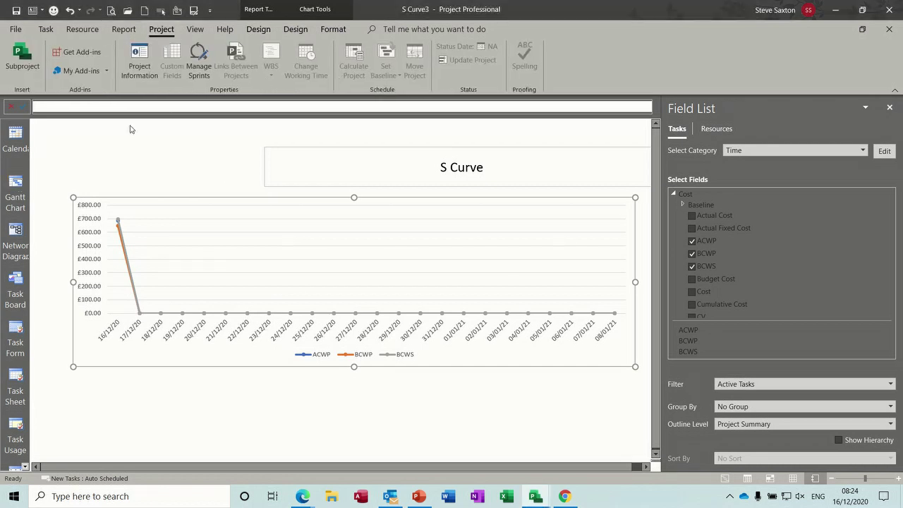
pyautogui.click(16, 184)
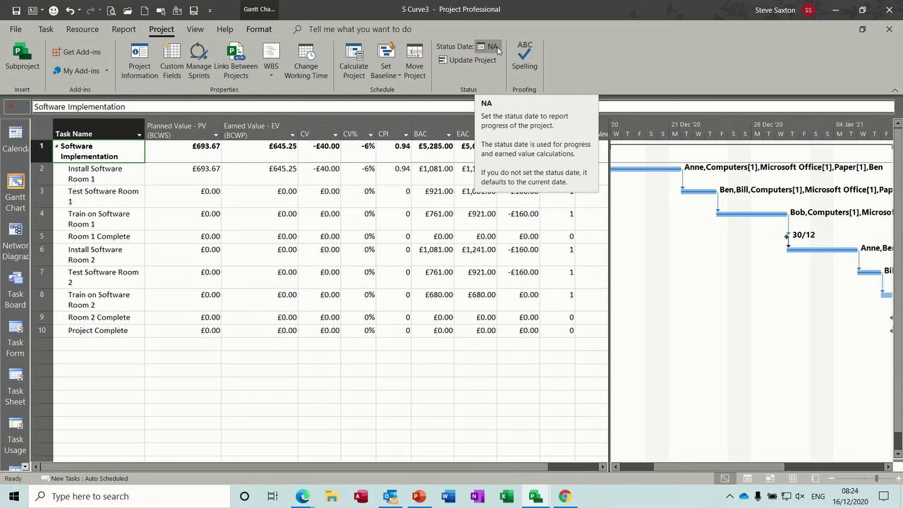
pyautogui.moveTo(690, 468); pyautogui.dragTo(727, 468)
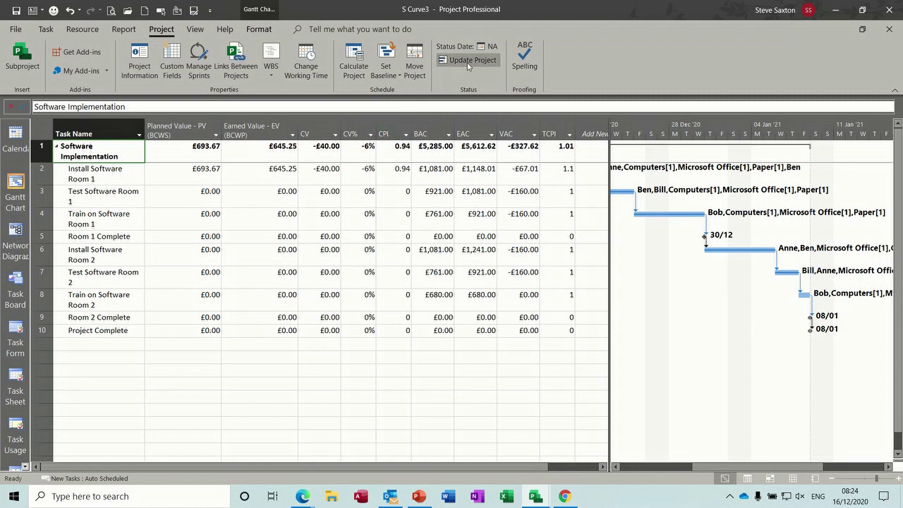
pyautogui.click(494, 48)
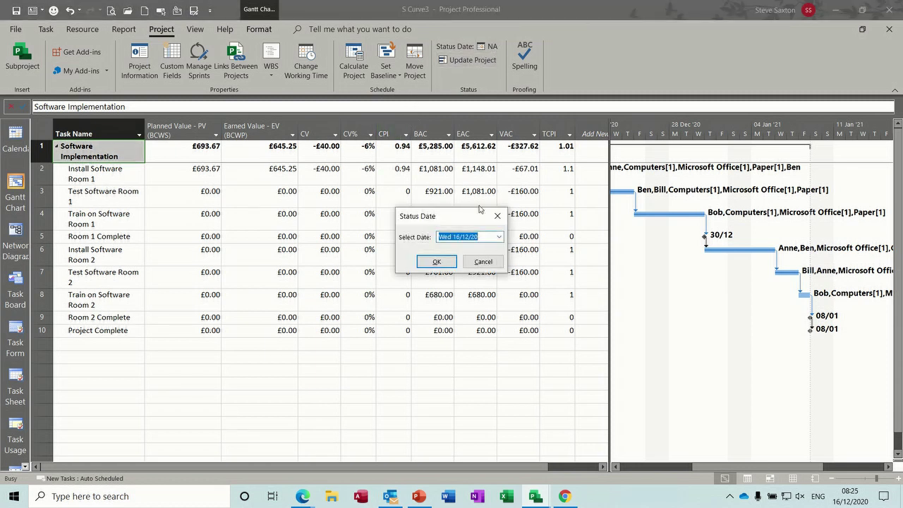
pyautogui.click(498, 237)
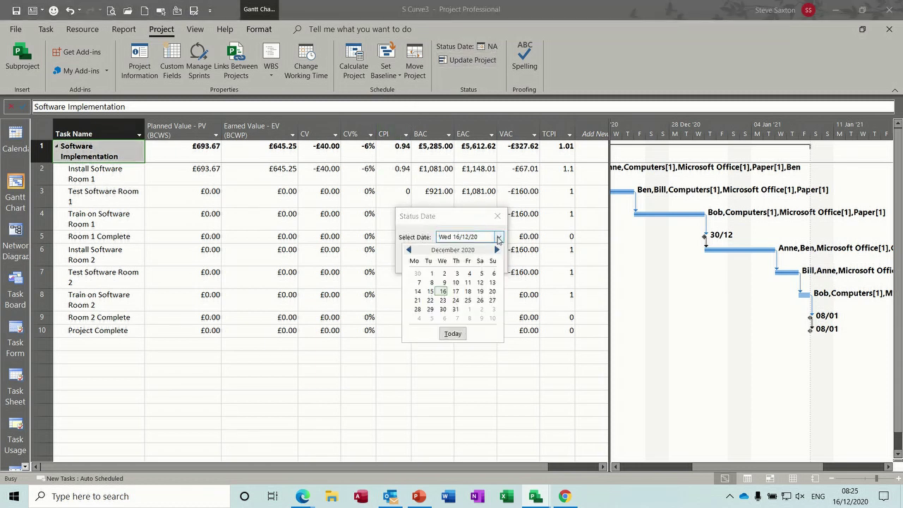
pyautogui.click(469, 318)
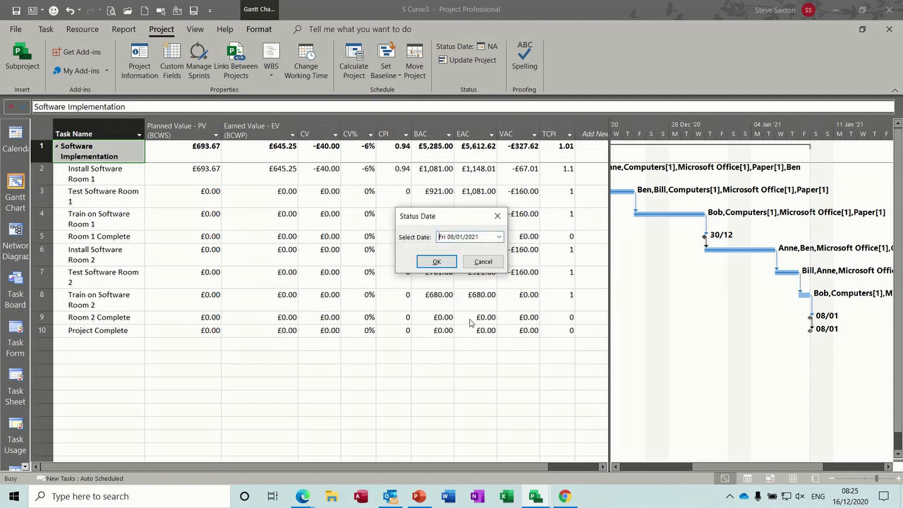
pyautogui.click(437, 261)
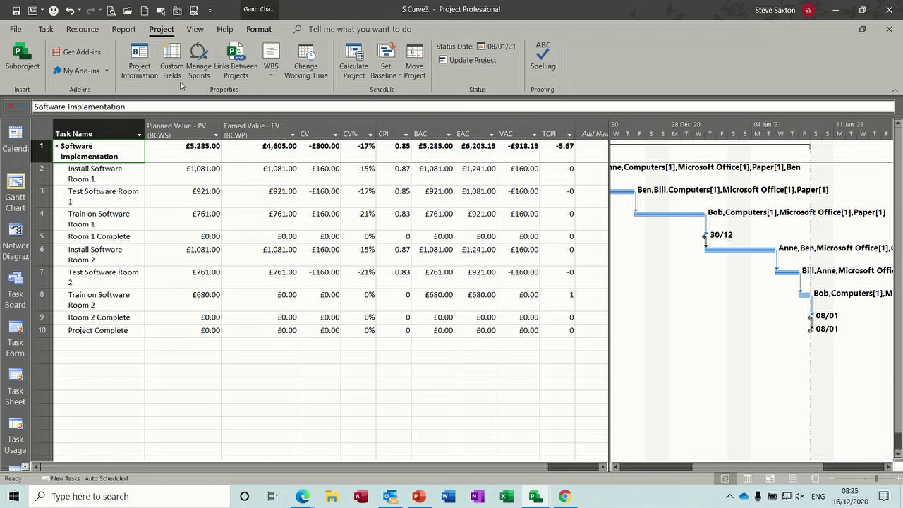
# Reopen the custom S Curve report to examine the ACWP, BCWP and BCWS curves with the new status date
pyautogui.click(124, 29)
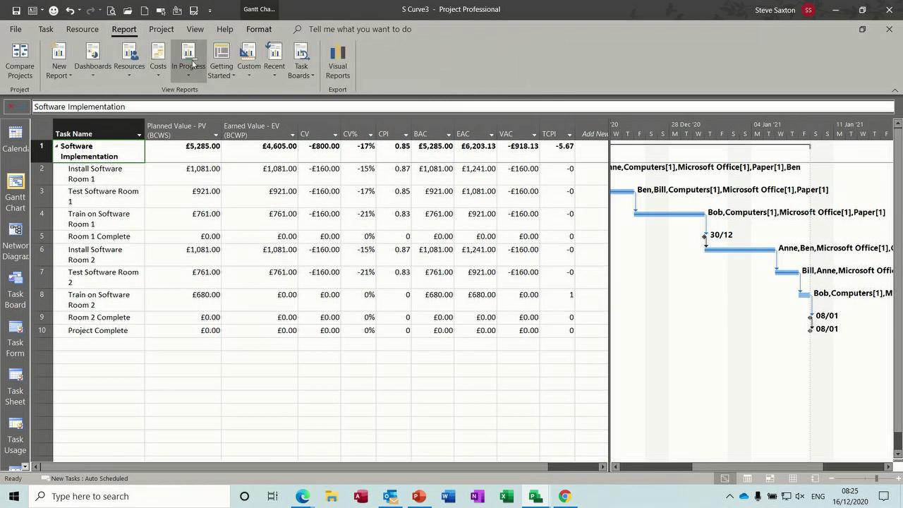
pyautogui.click(248, 71)
pyautogui.click(264, 92)
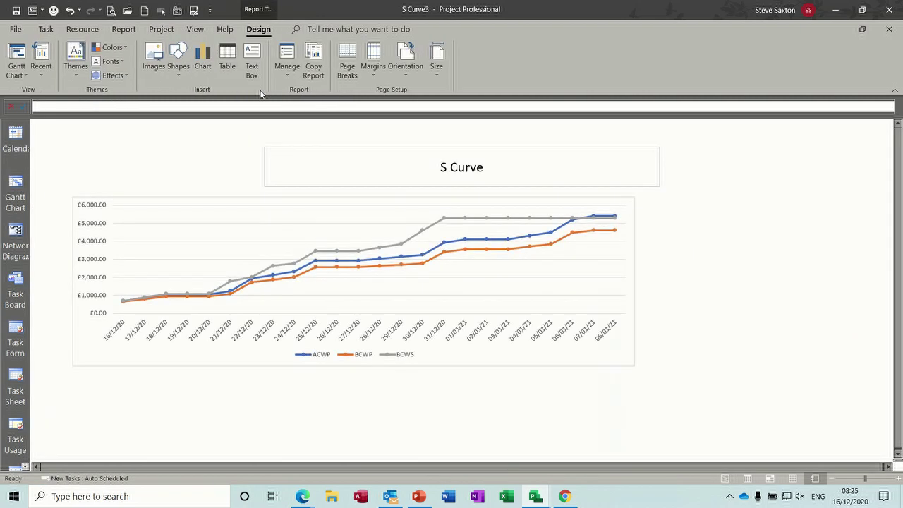
pyautogui.click(629, 273)
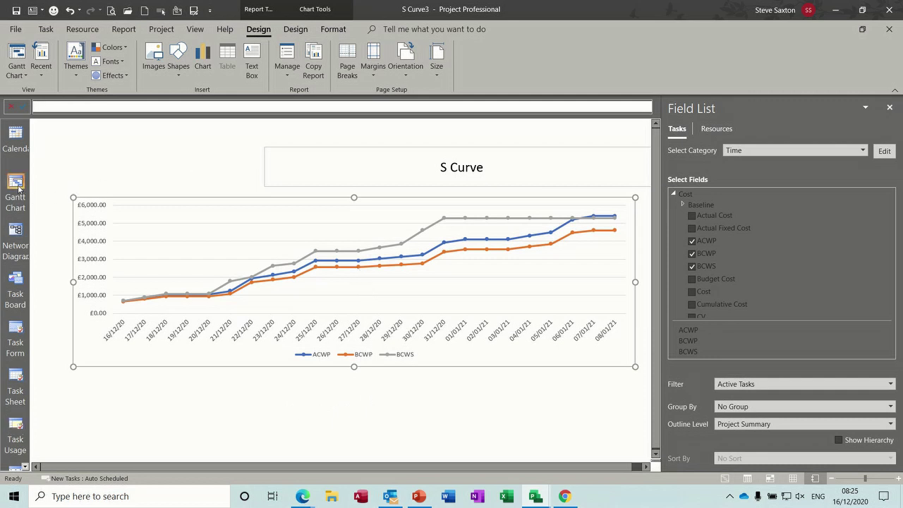
# Switch from the report back to the Tracking Gantt view
pyautogui.click(25, 466)
pyautogui.click(25, 466)
pyautogui.click(25, 466)
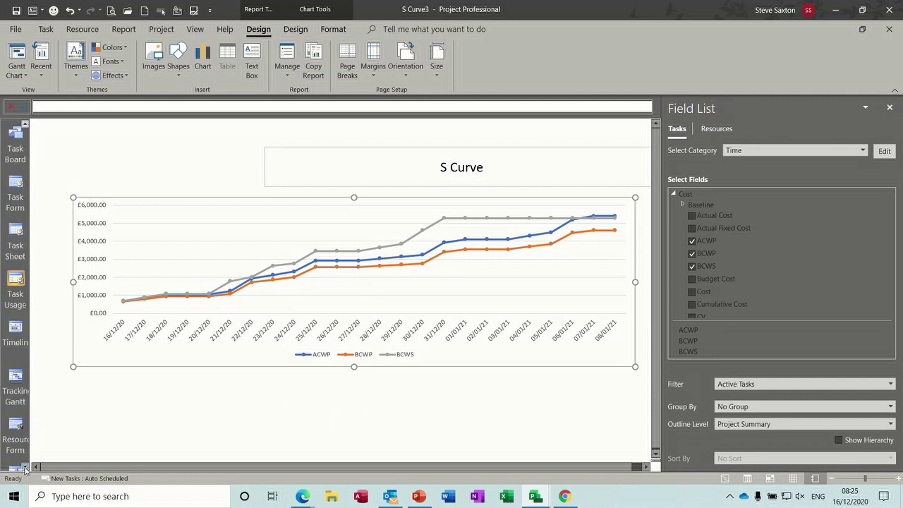
pyautogui.click(17, 380)
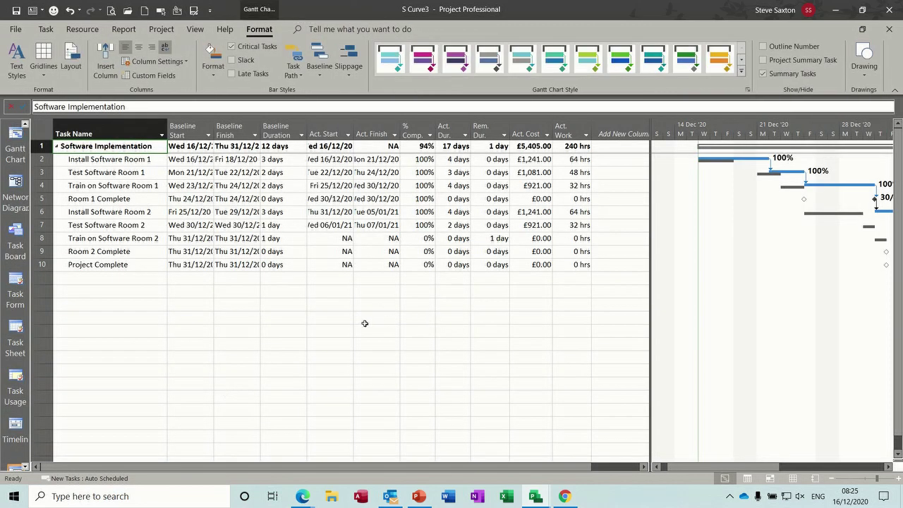